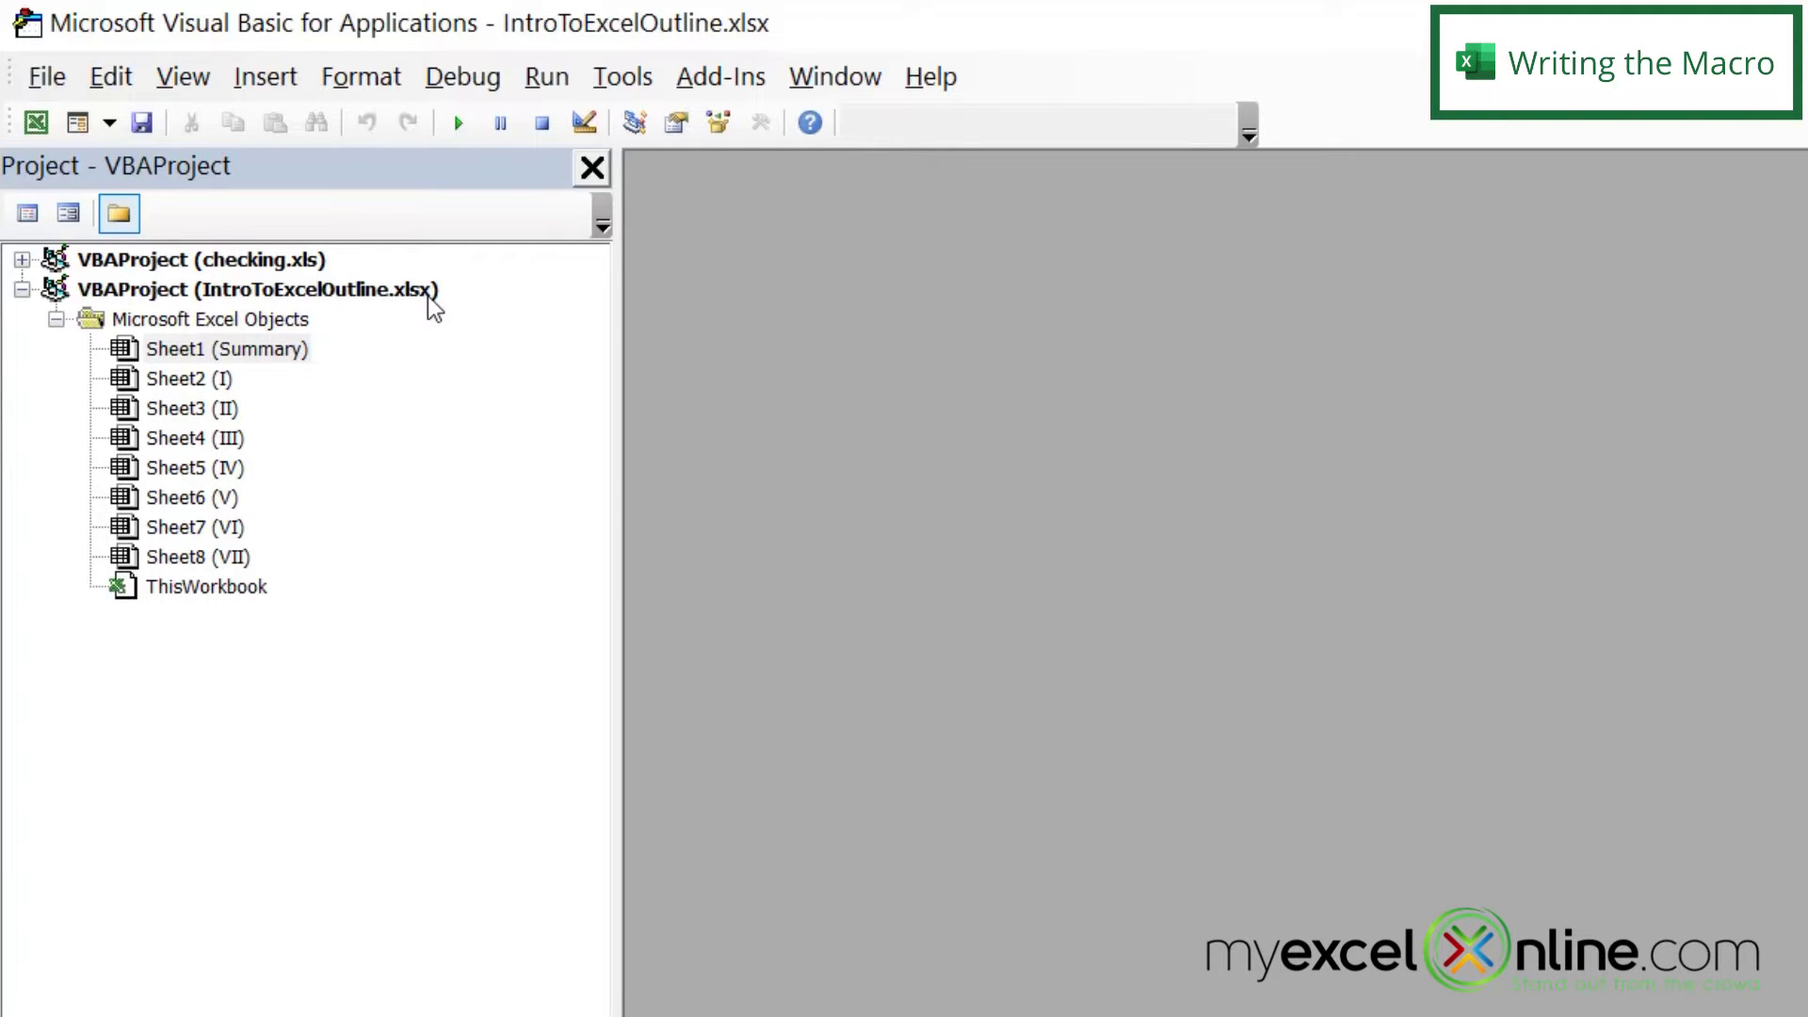
- In ThisWorkbook, write Sub DisplayFilePath() with ActiveWindow.Caption = ActiveWorkbook.FullName
double_click(175, 589)
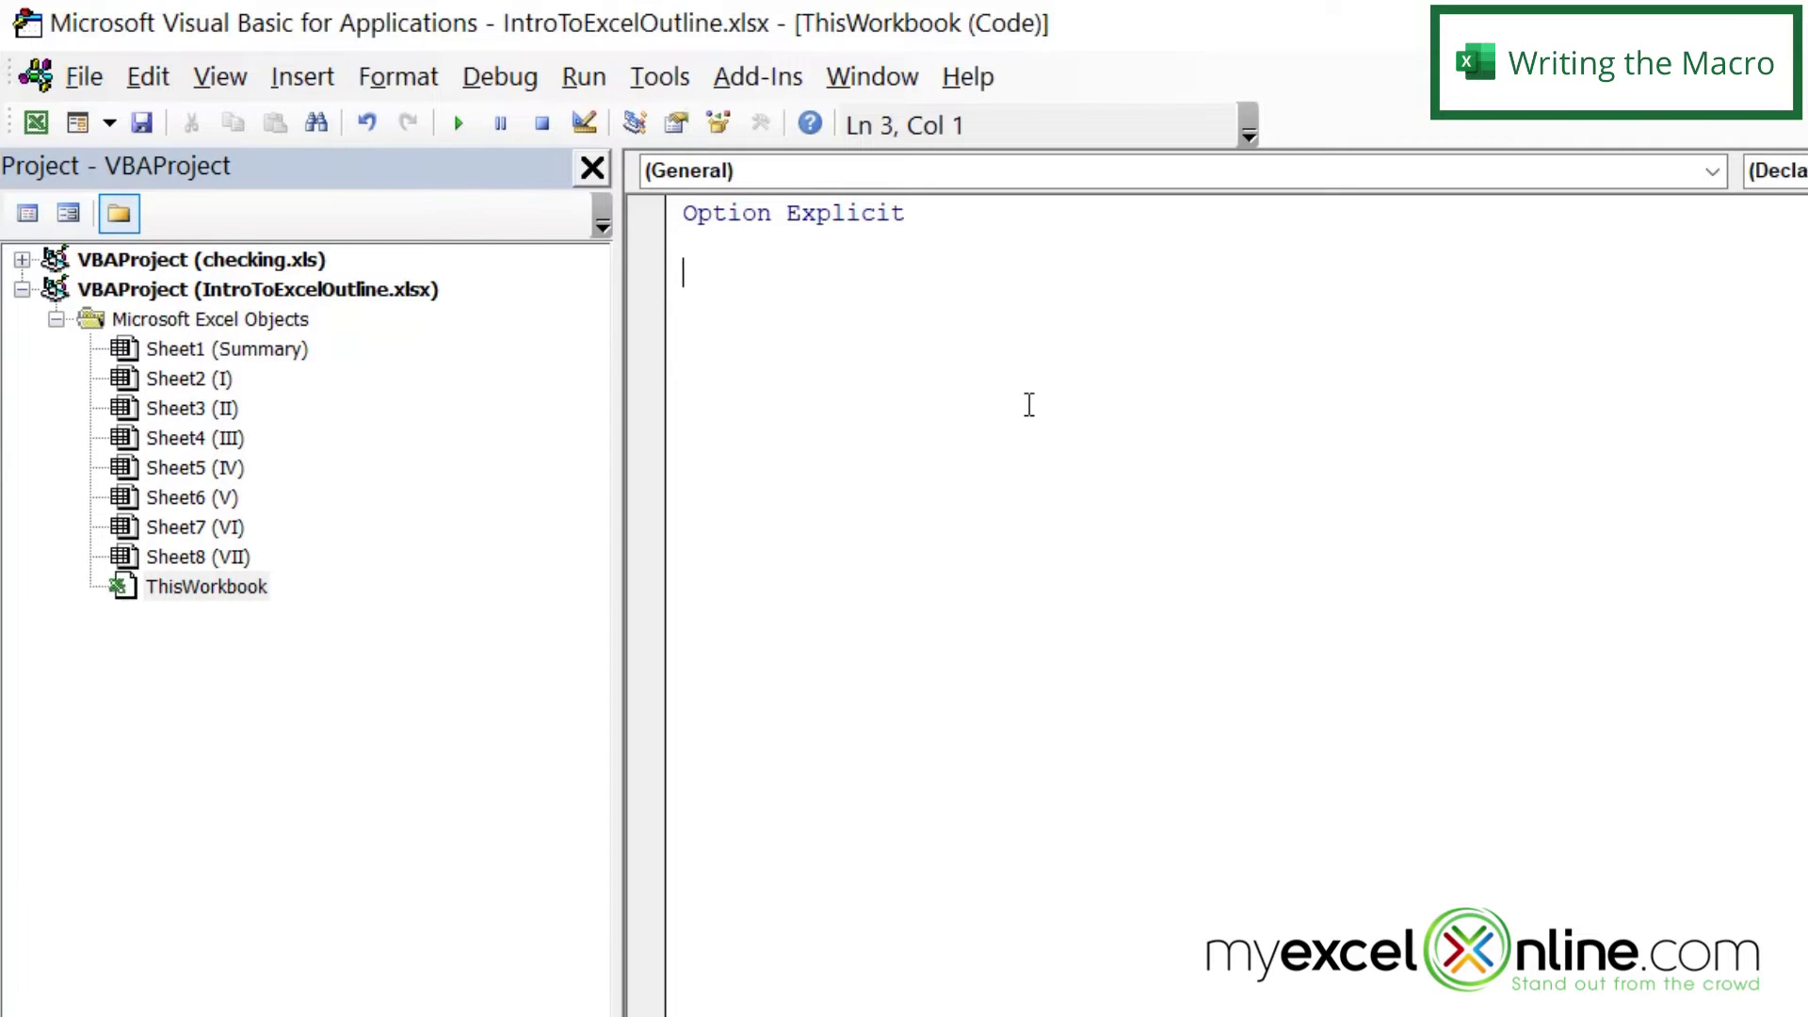
text(sub )
text(Di)
text(splayFil)
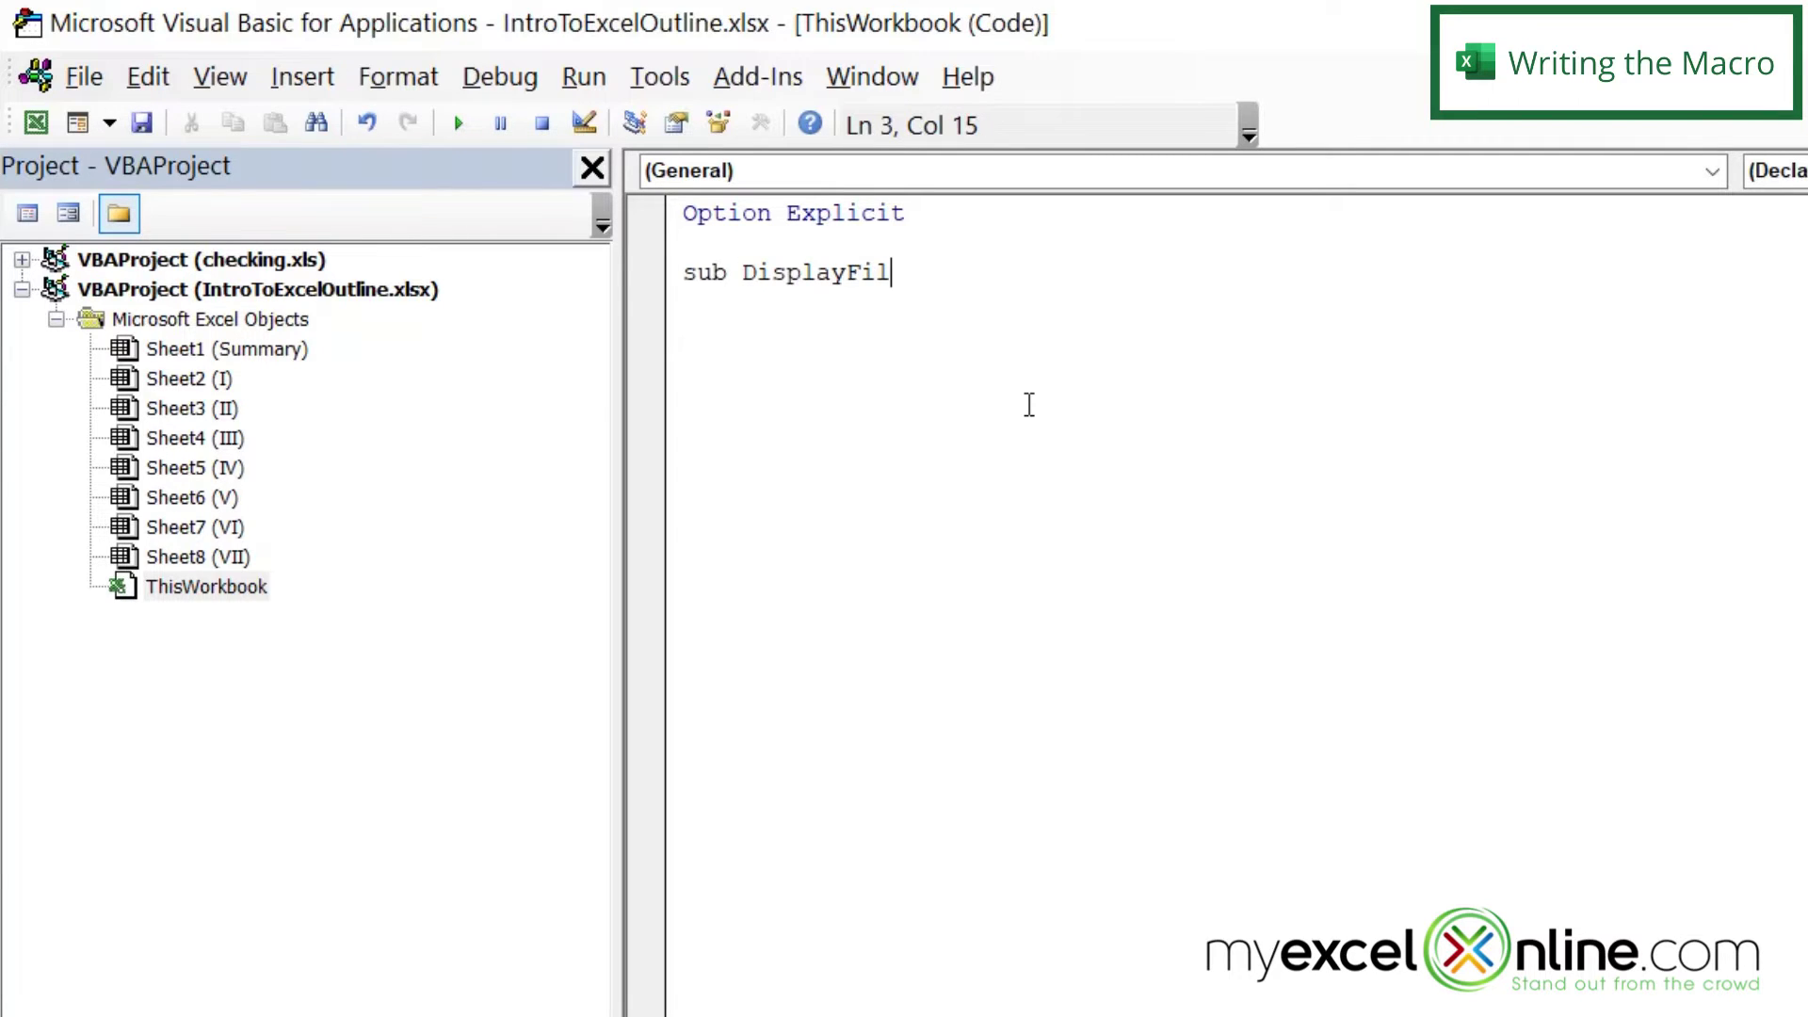
text(ePath)
key(Return)
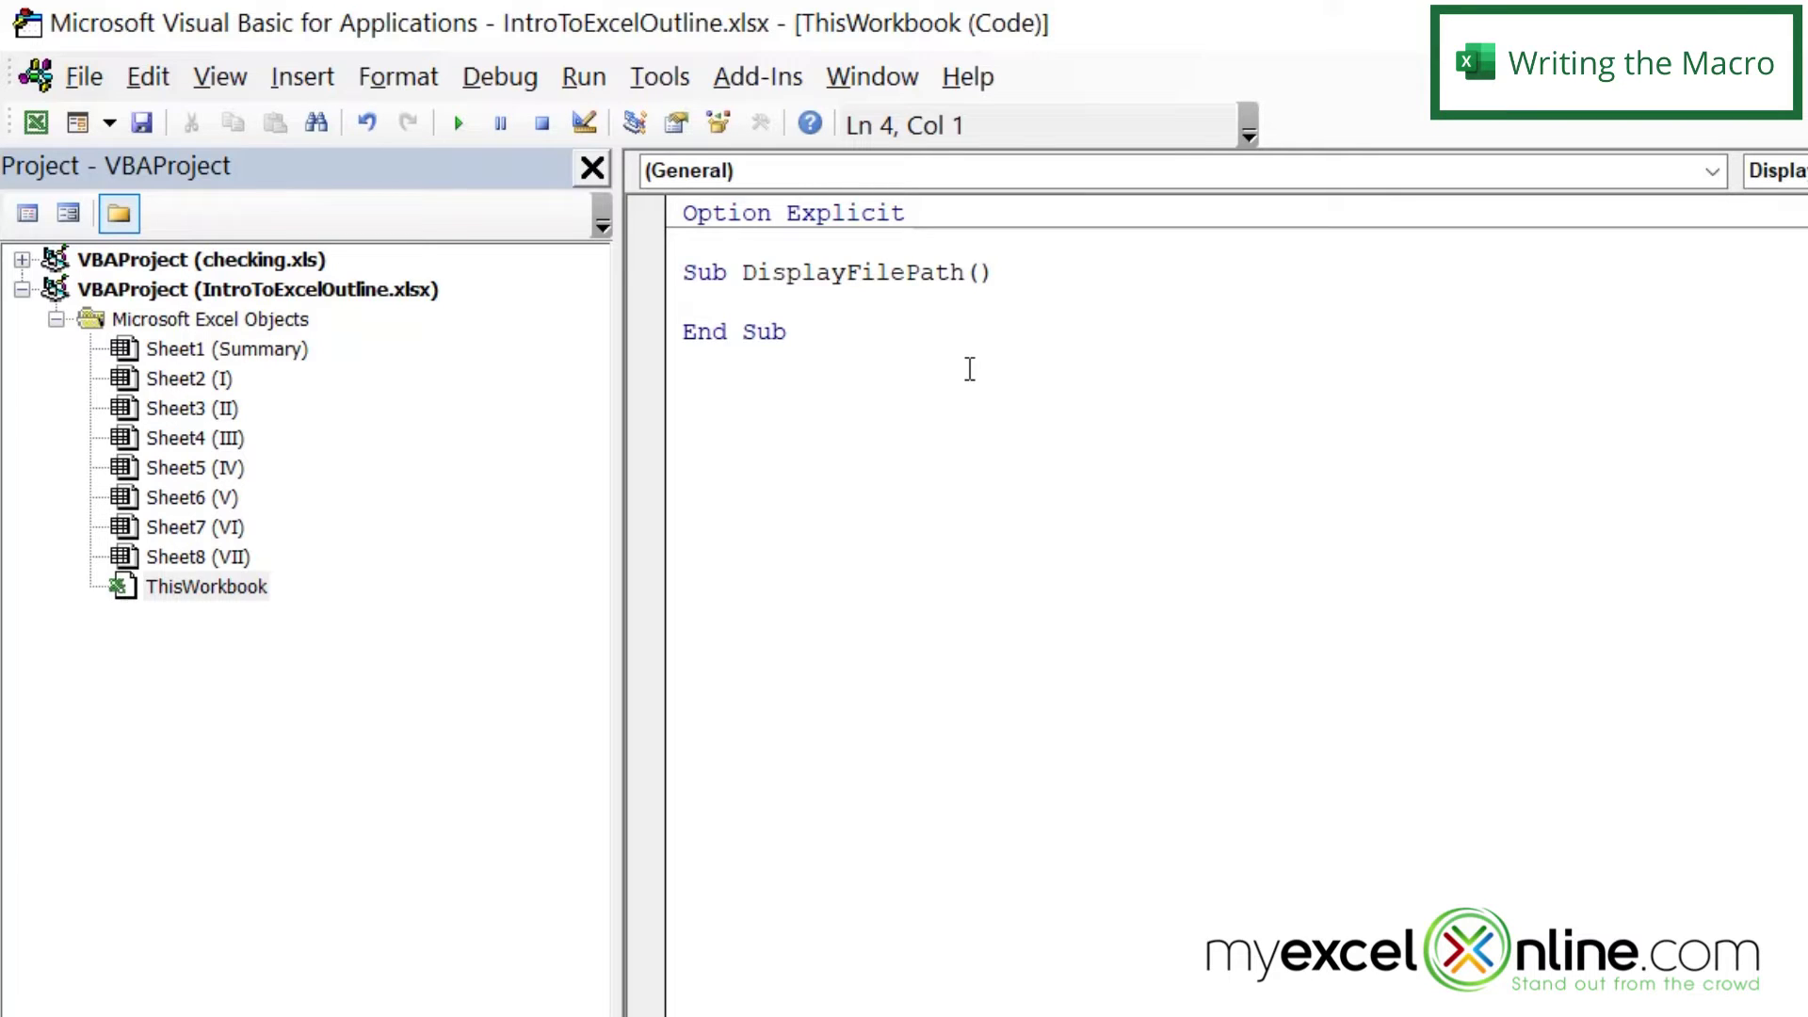
key(Tab)
text(activew)
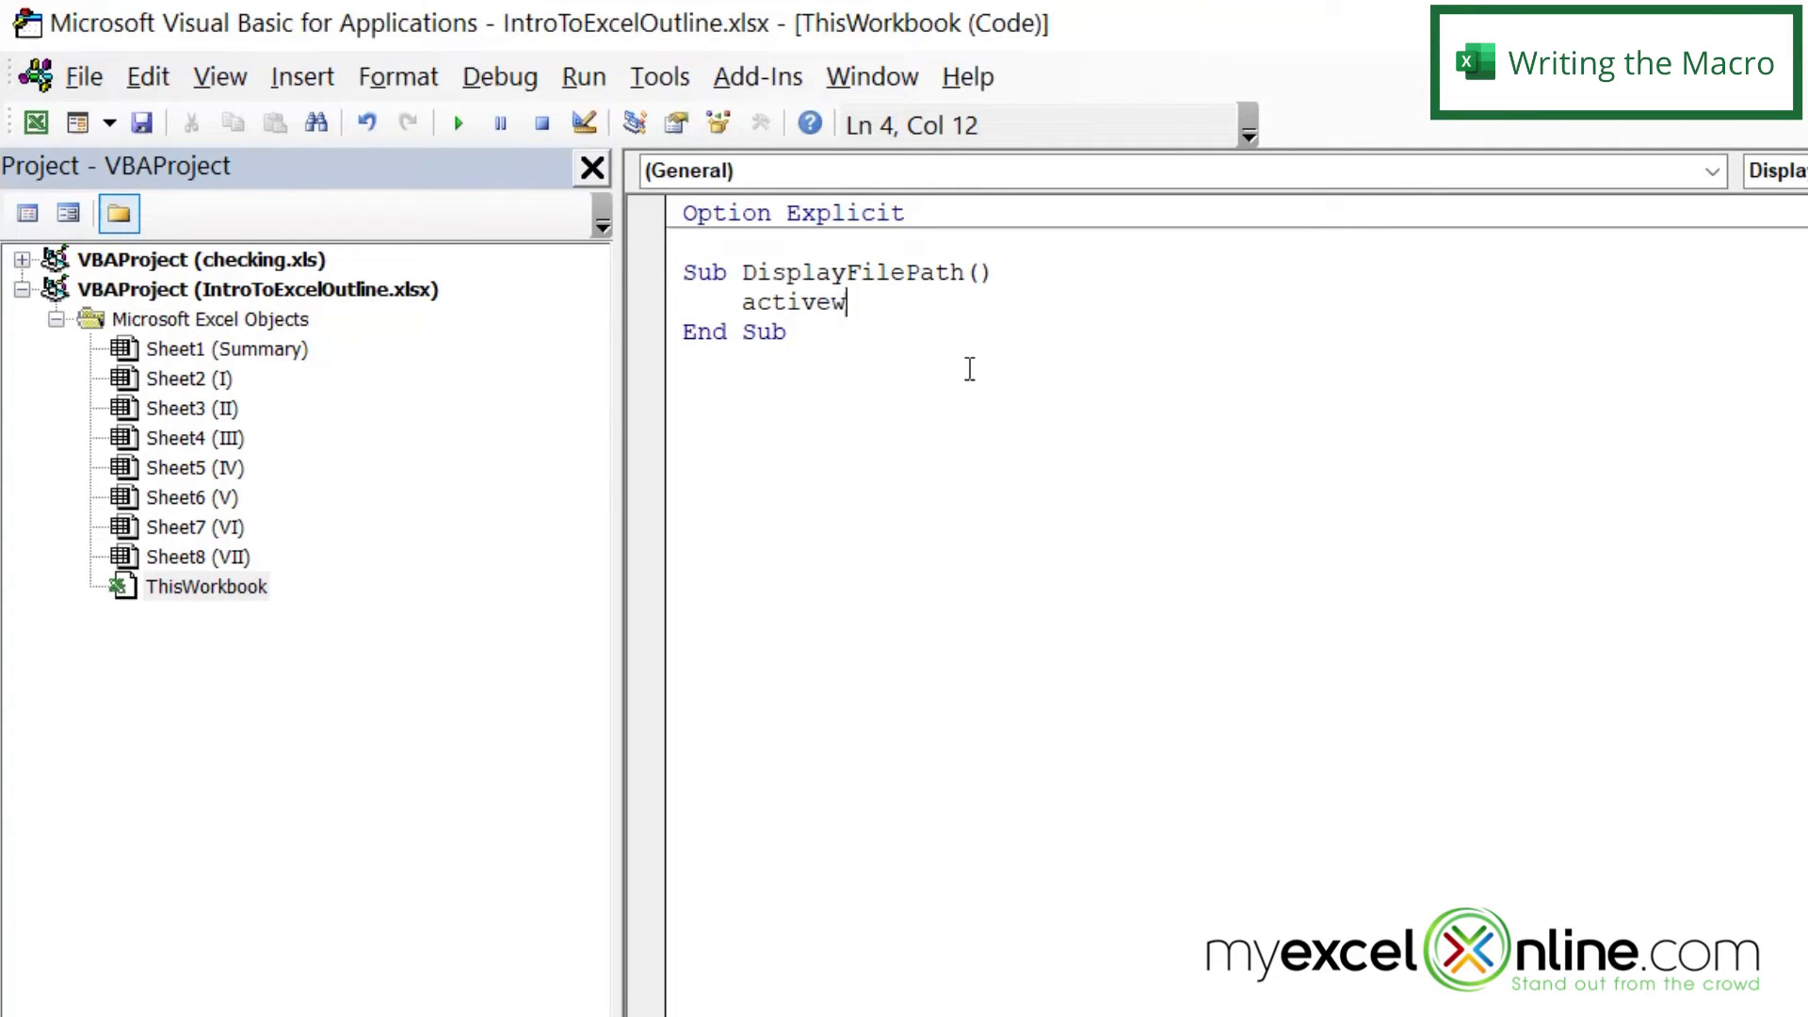
text(indow.capt)
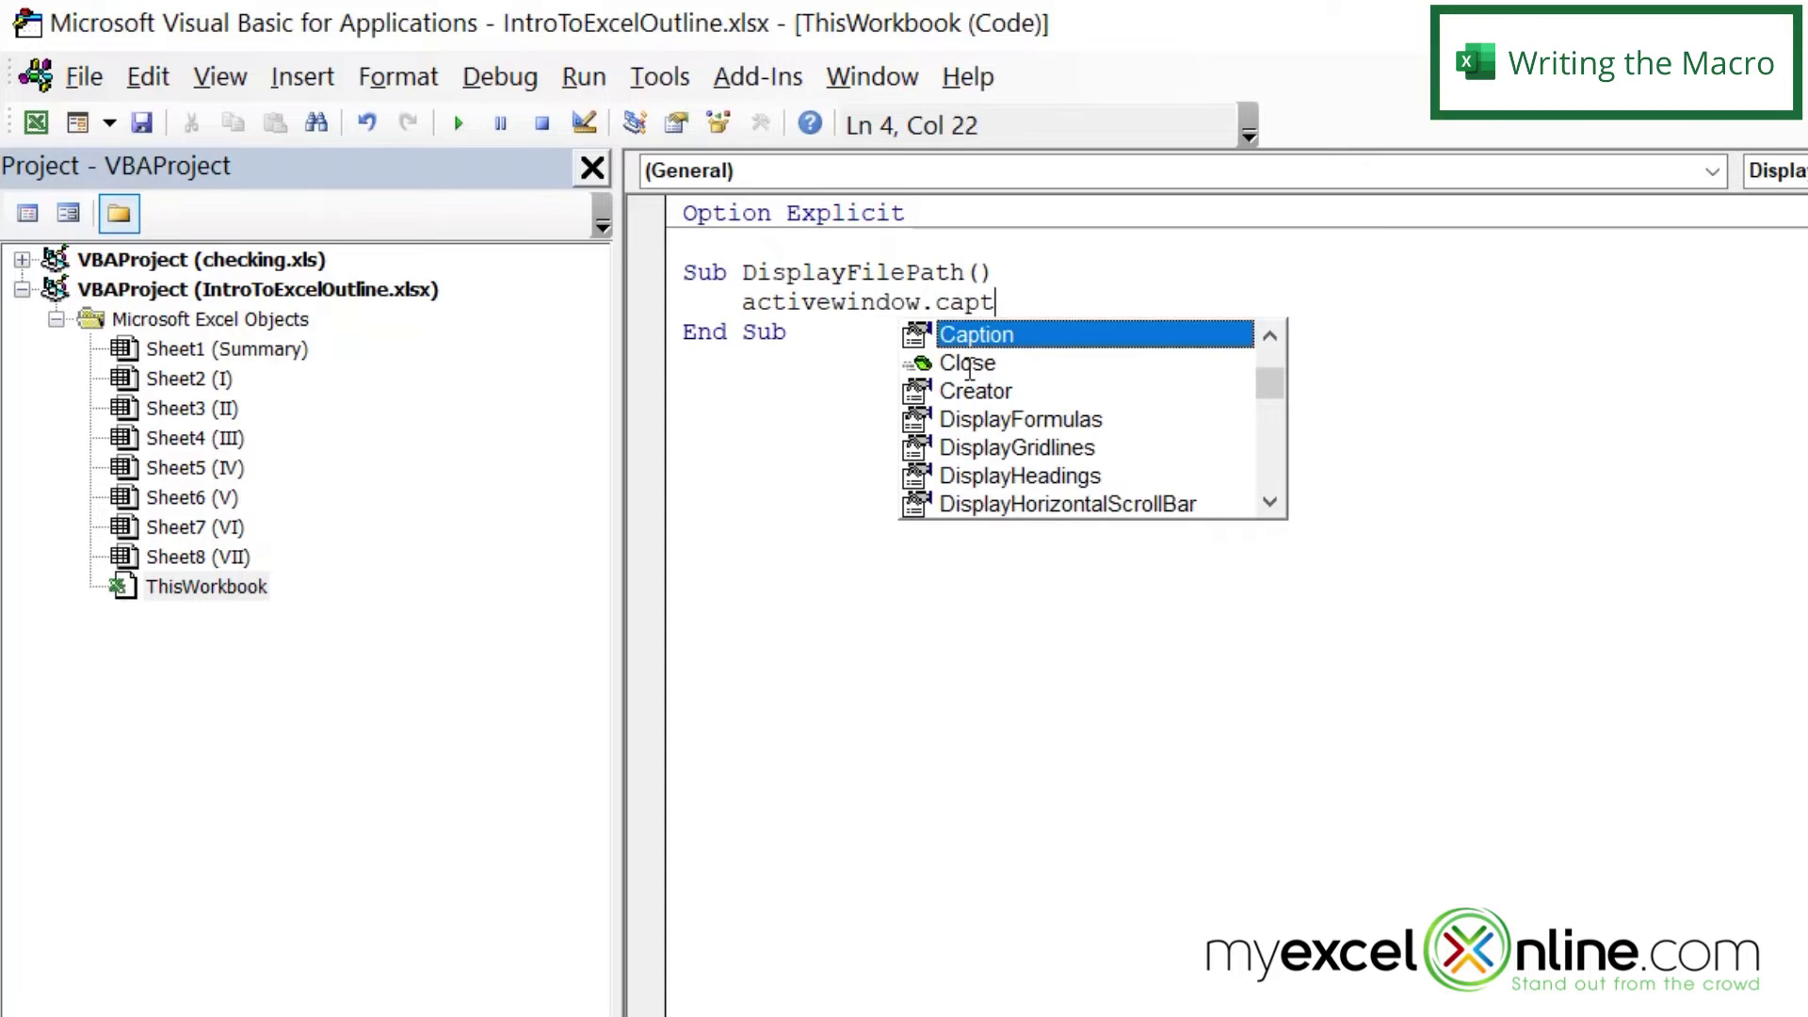
text(ion)
key(Tab)
text(=ac)
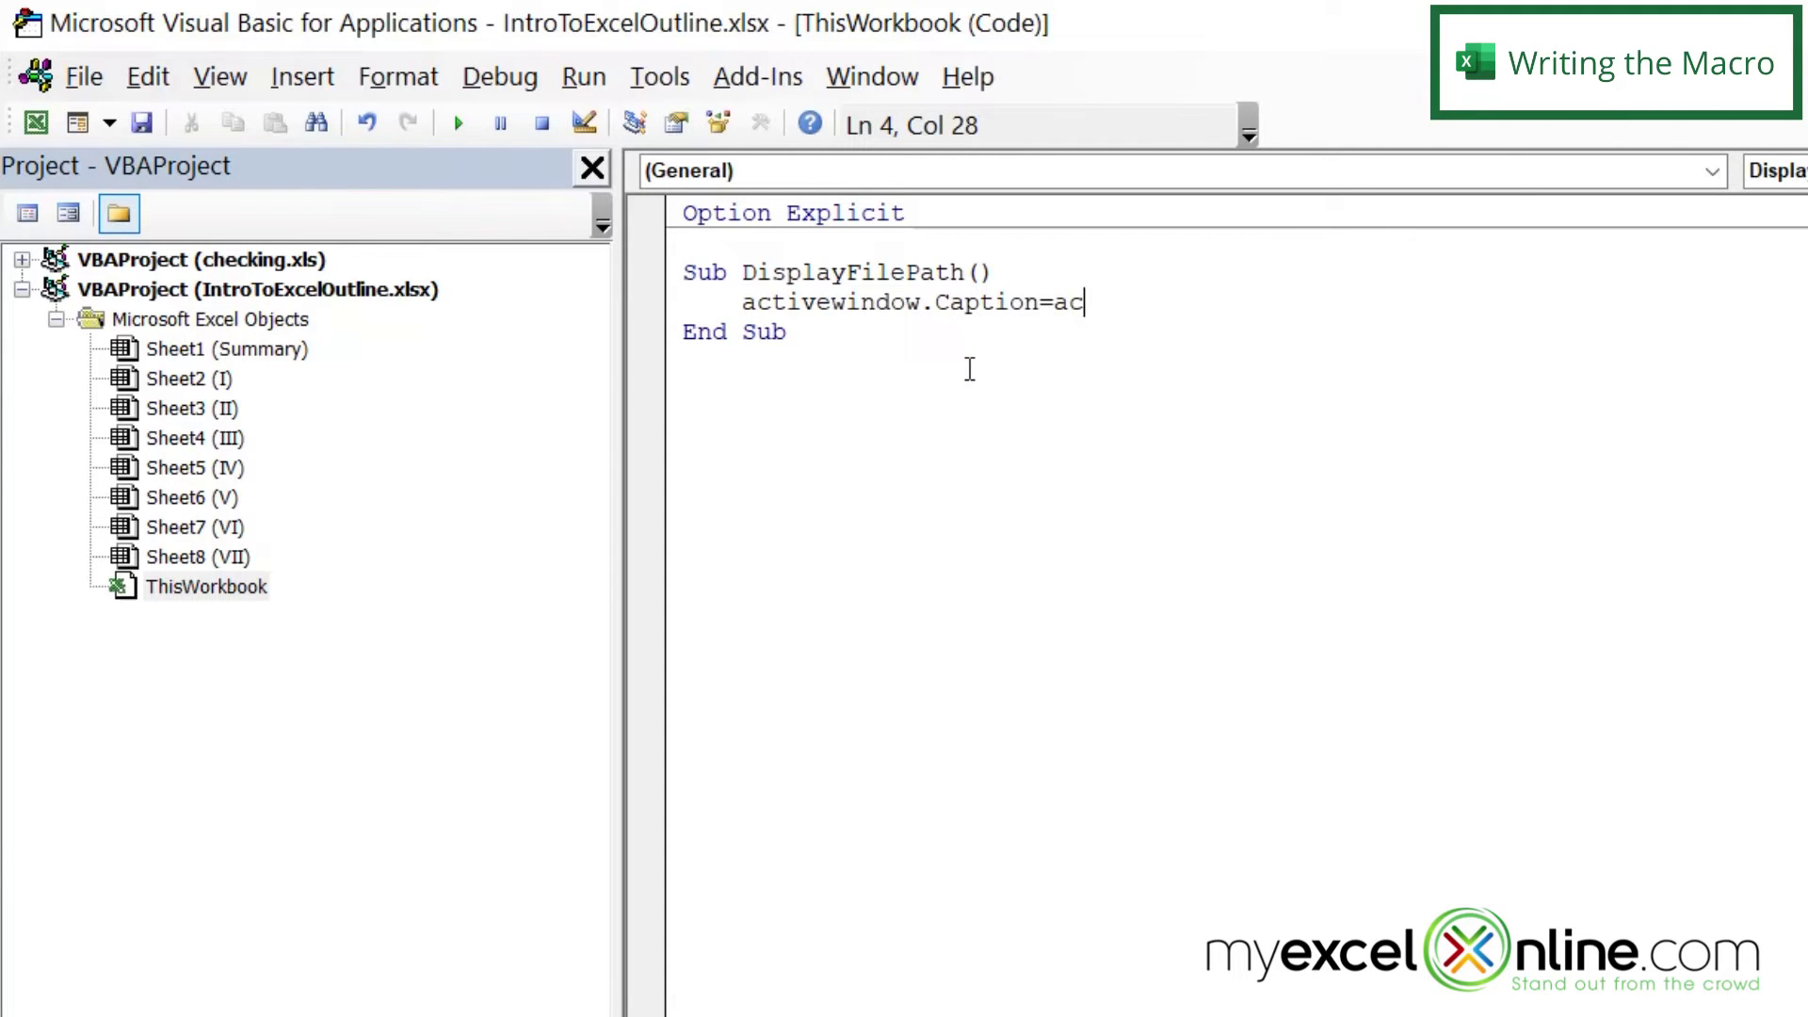
text(tivework)
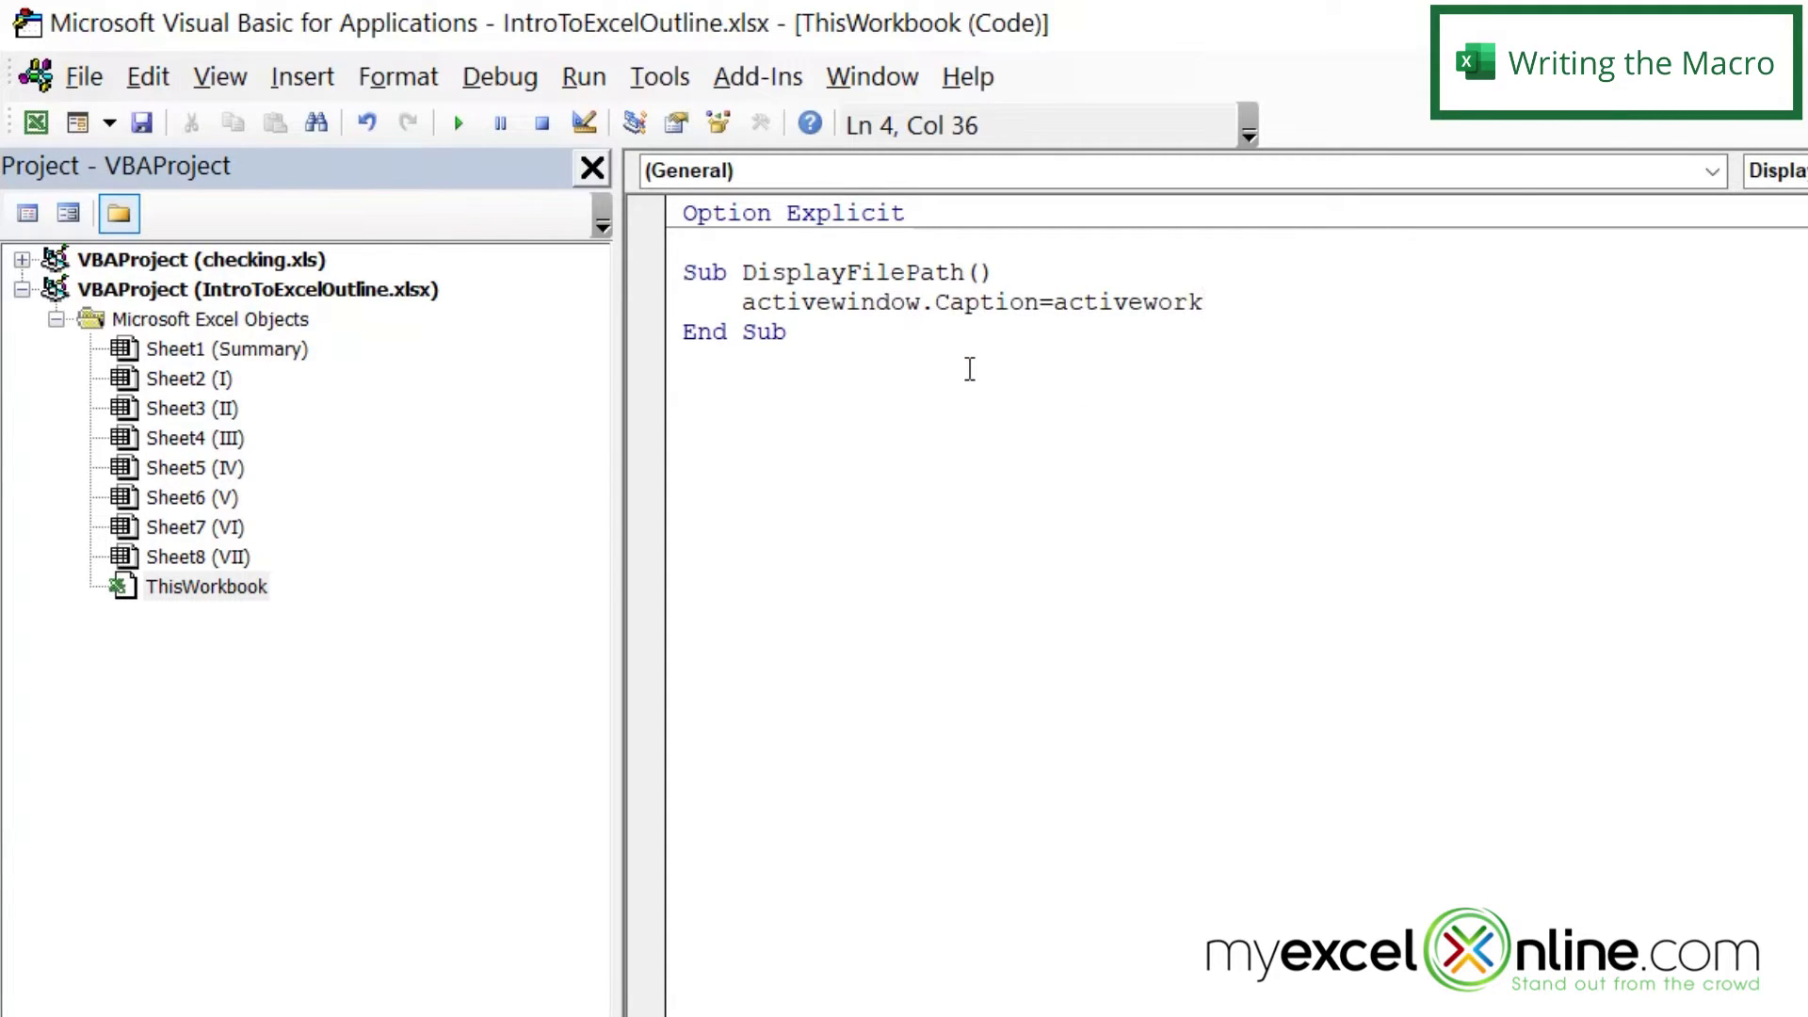
text(book.fullna)
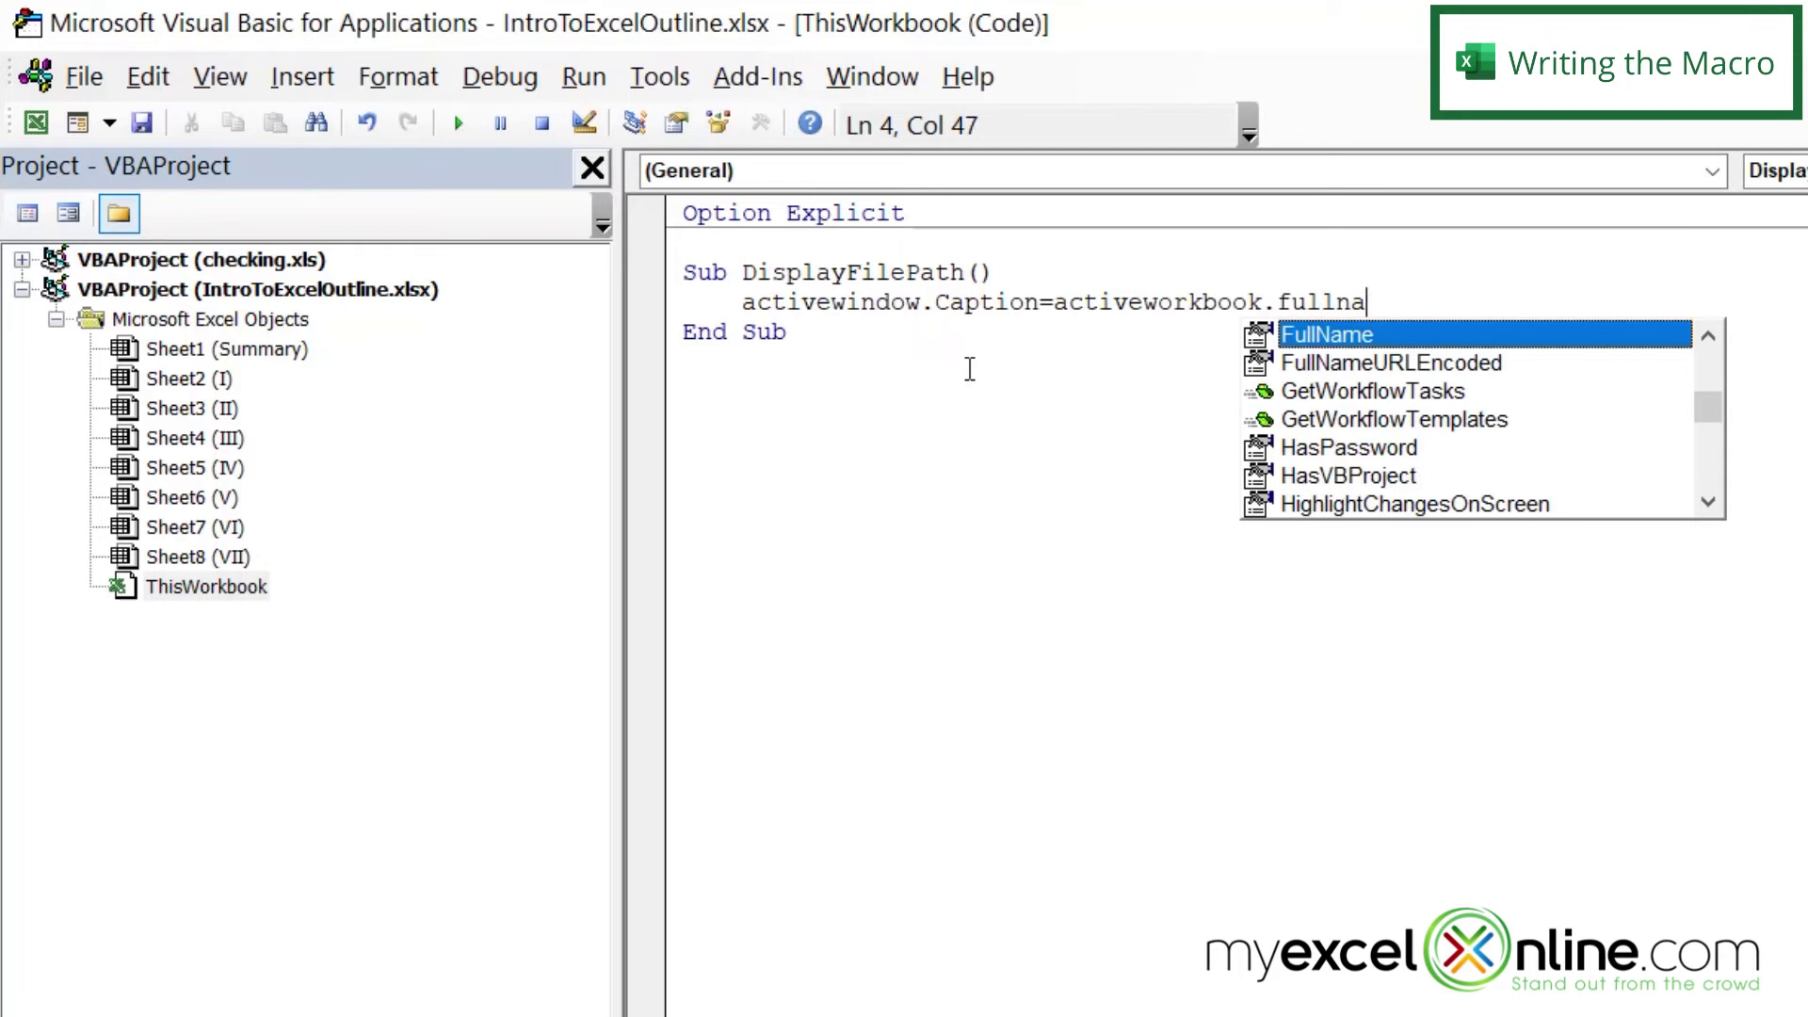
text(me)
click(952, 369)
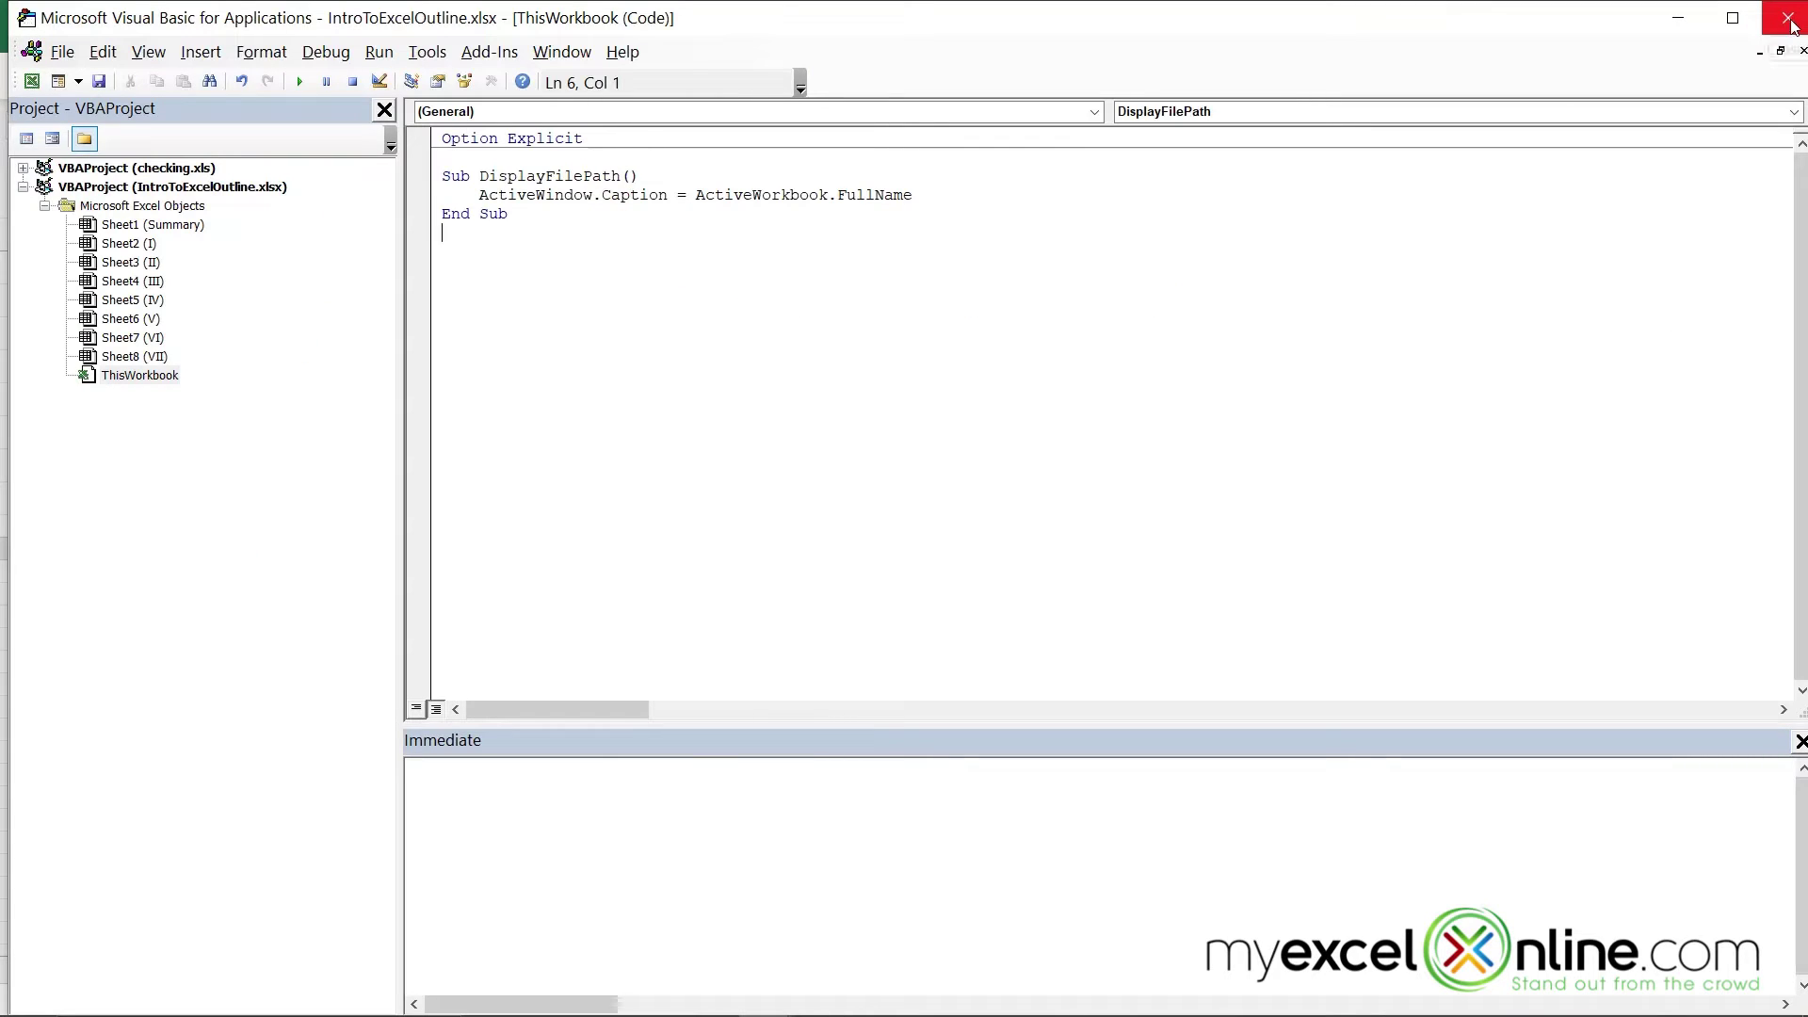
- Close the Visual Basic editor to return to IntroToExcelOutline in Excel
click(1790, 21)
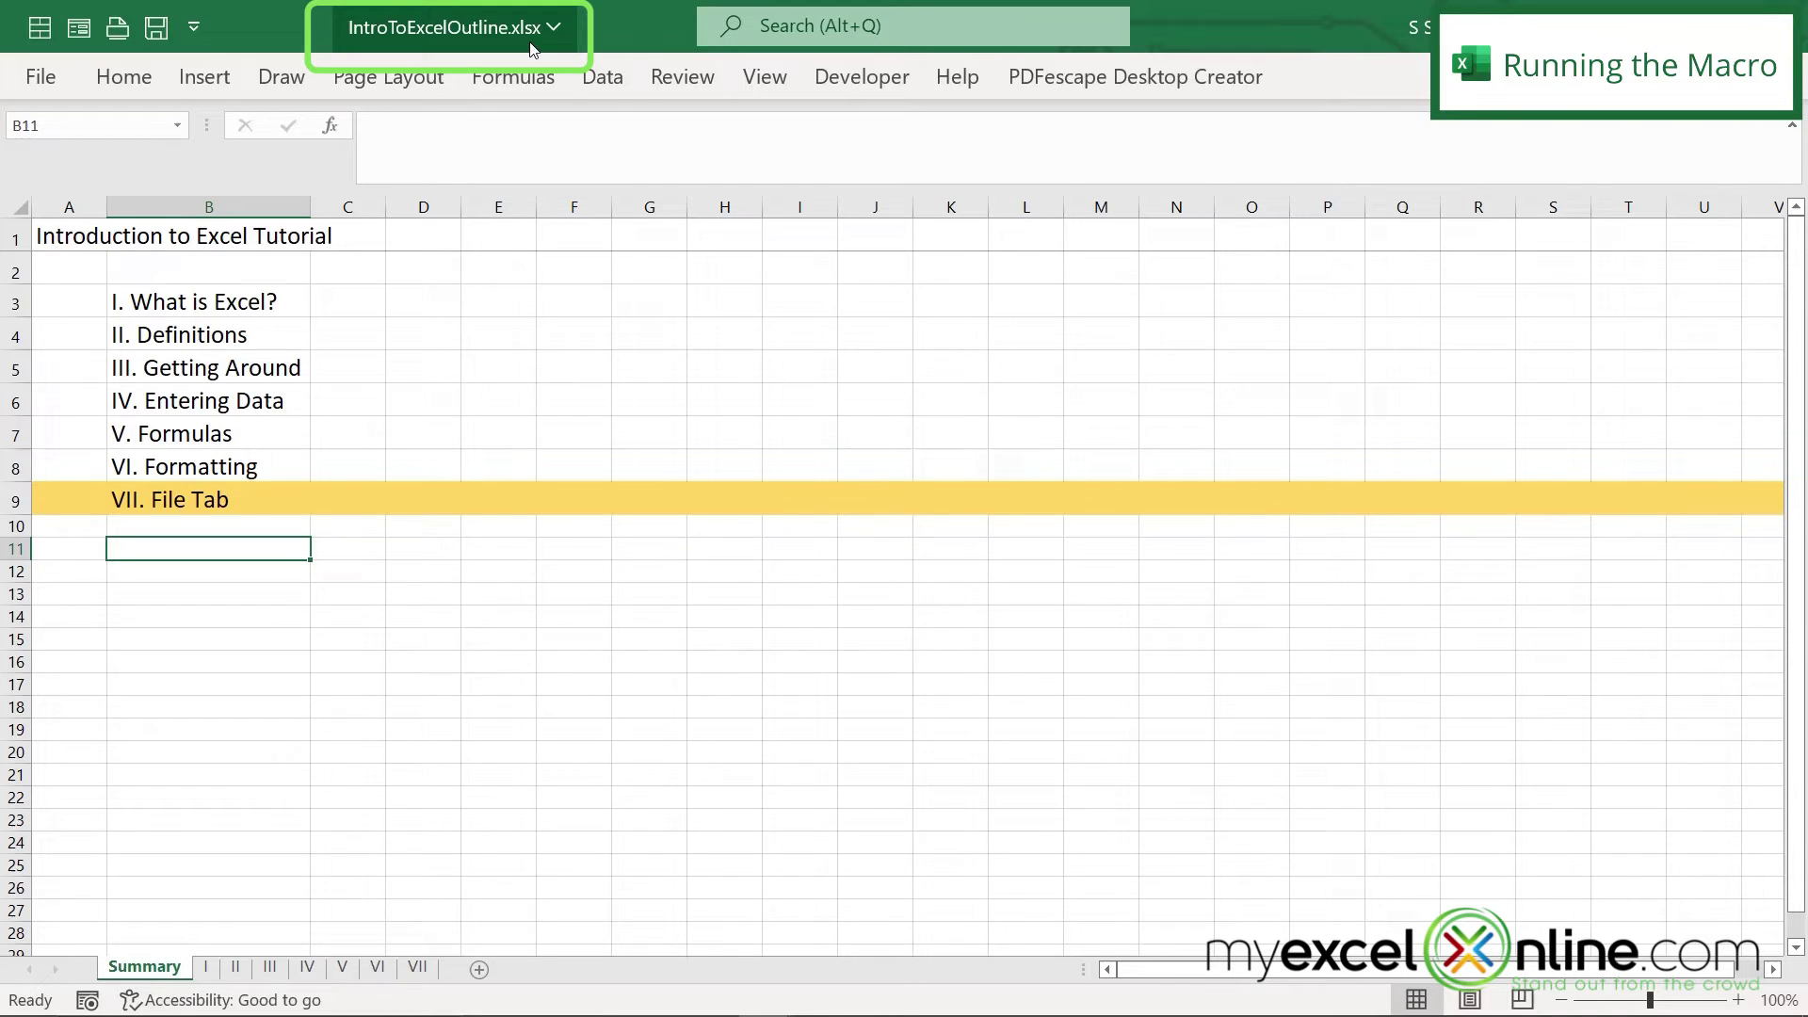
- Run the DisplayFilePath macro from View > Macros to show the full path in the title
click(751, 85)
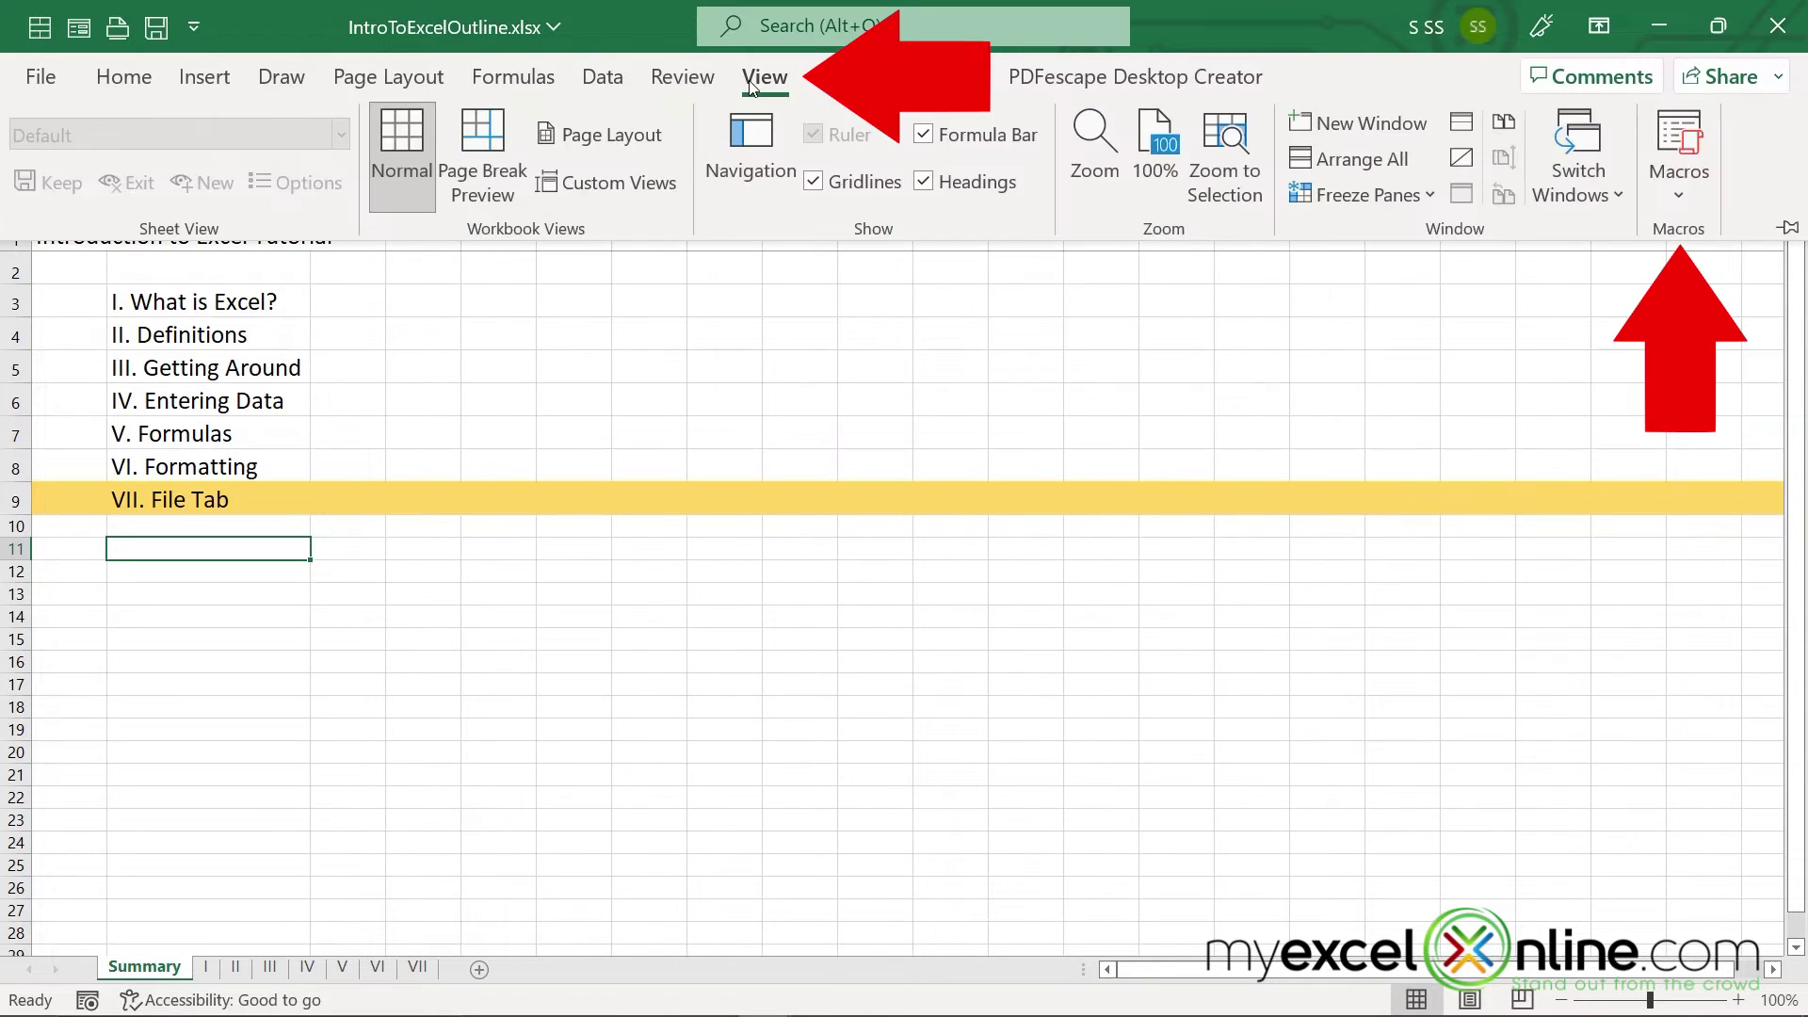
click(1677, 144)
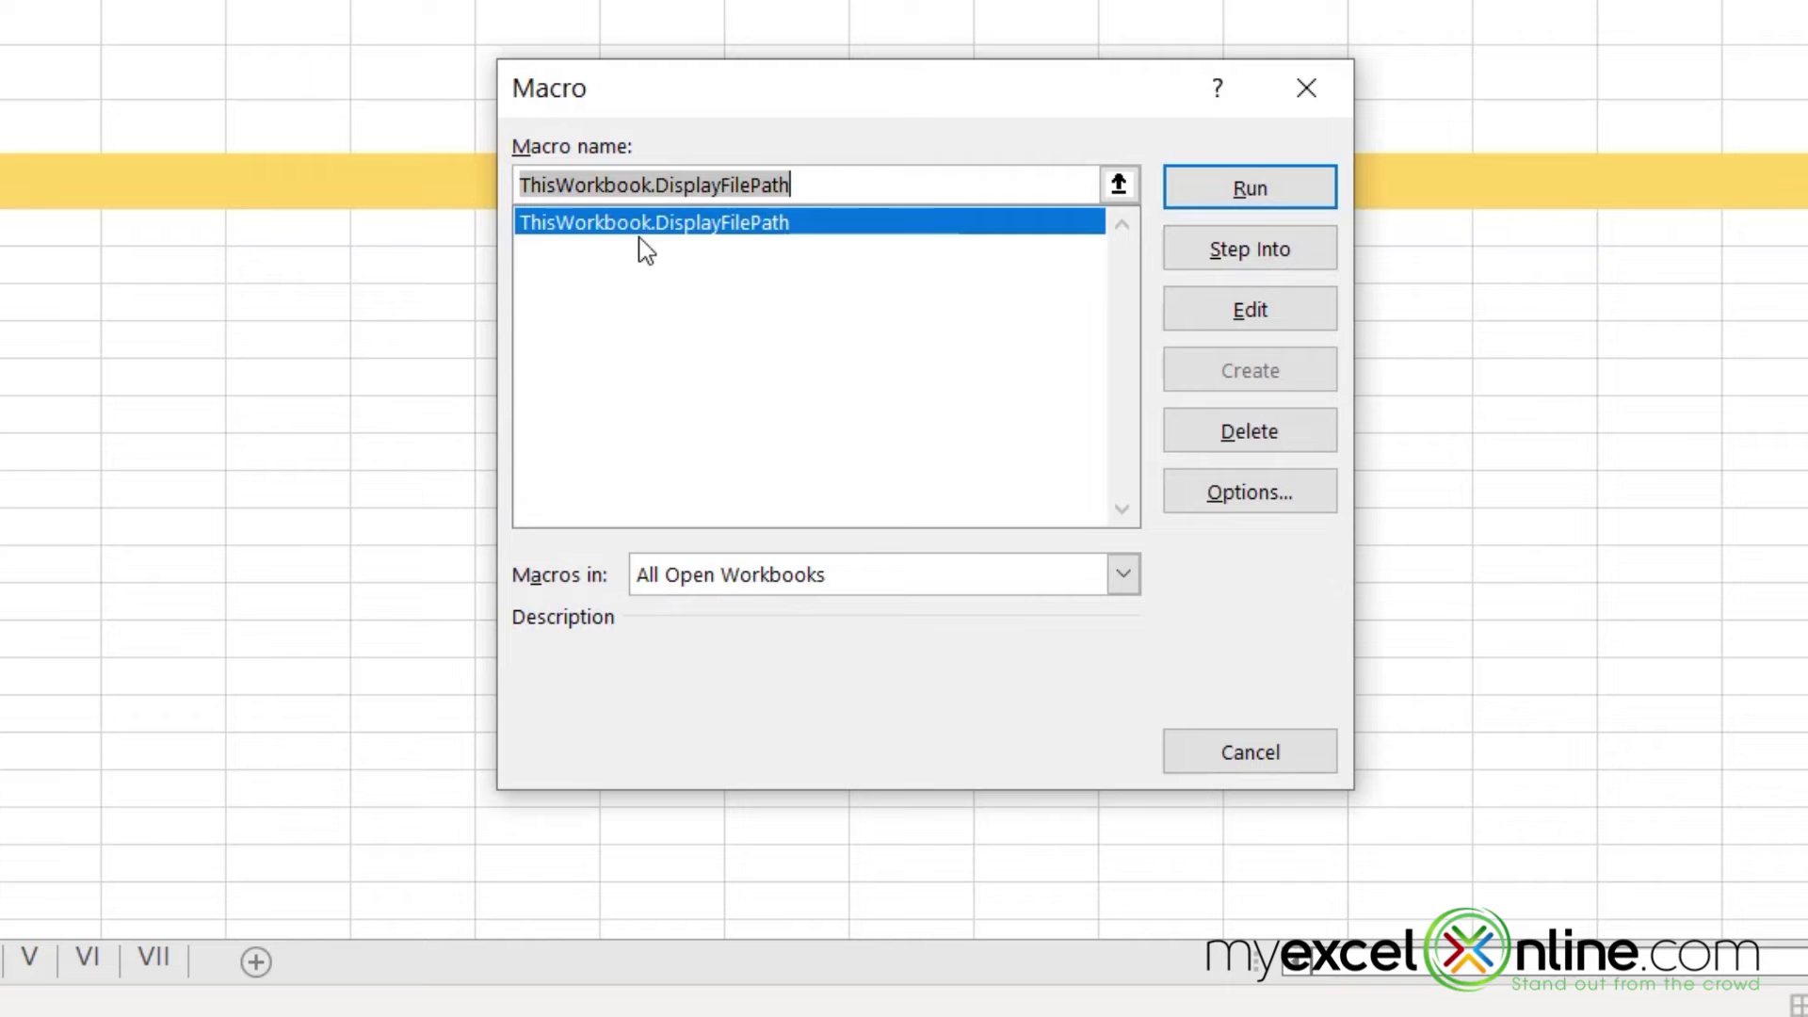
click(1249, 190)
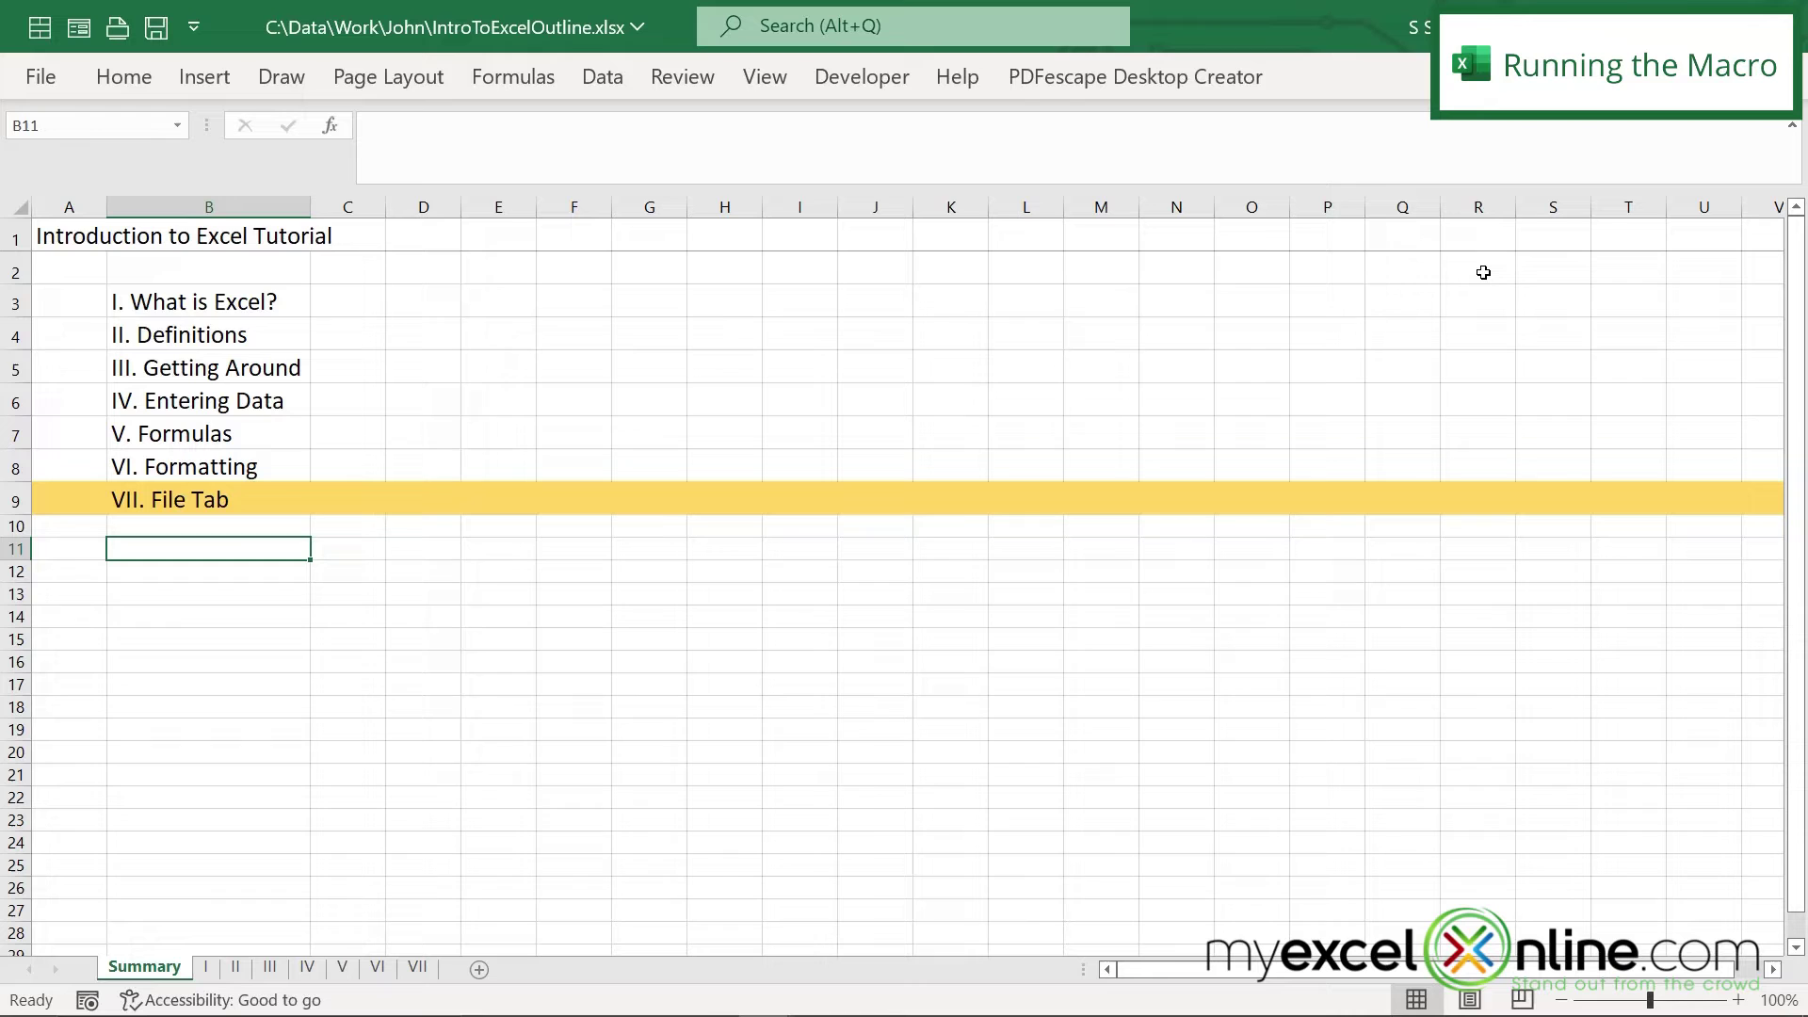
click(767, 79)
click(1672, 151)
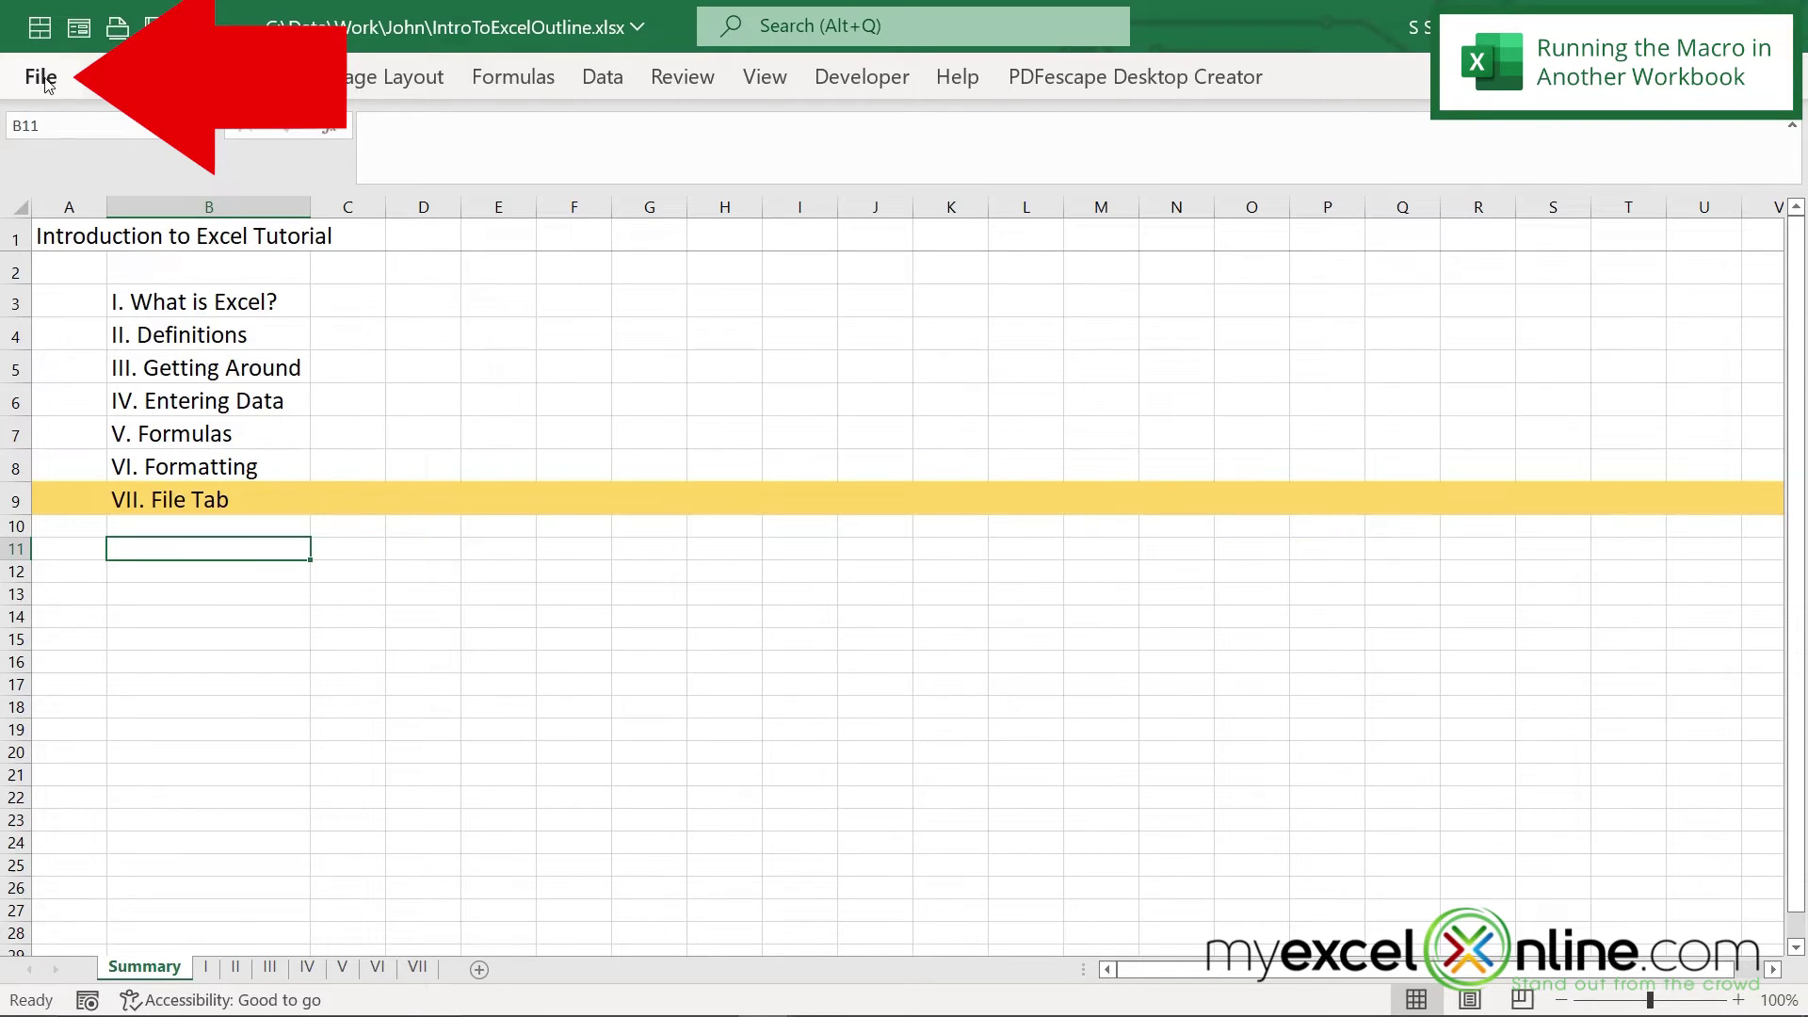
- Create a new blank workbook, Book2, and save it as an .xlsx file
click(42, 78)
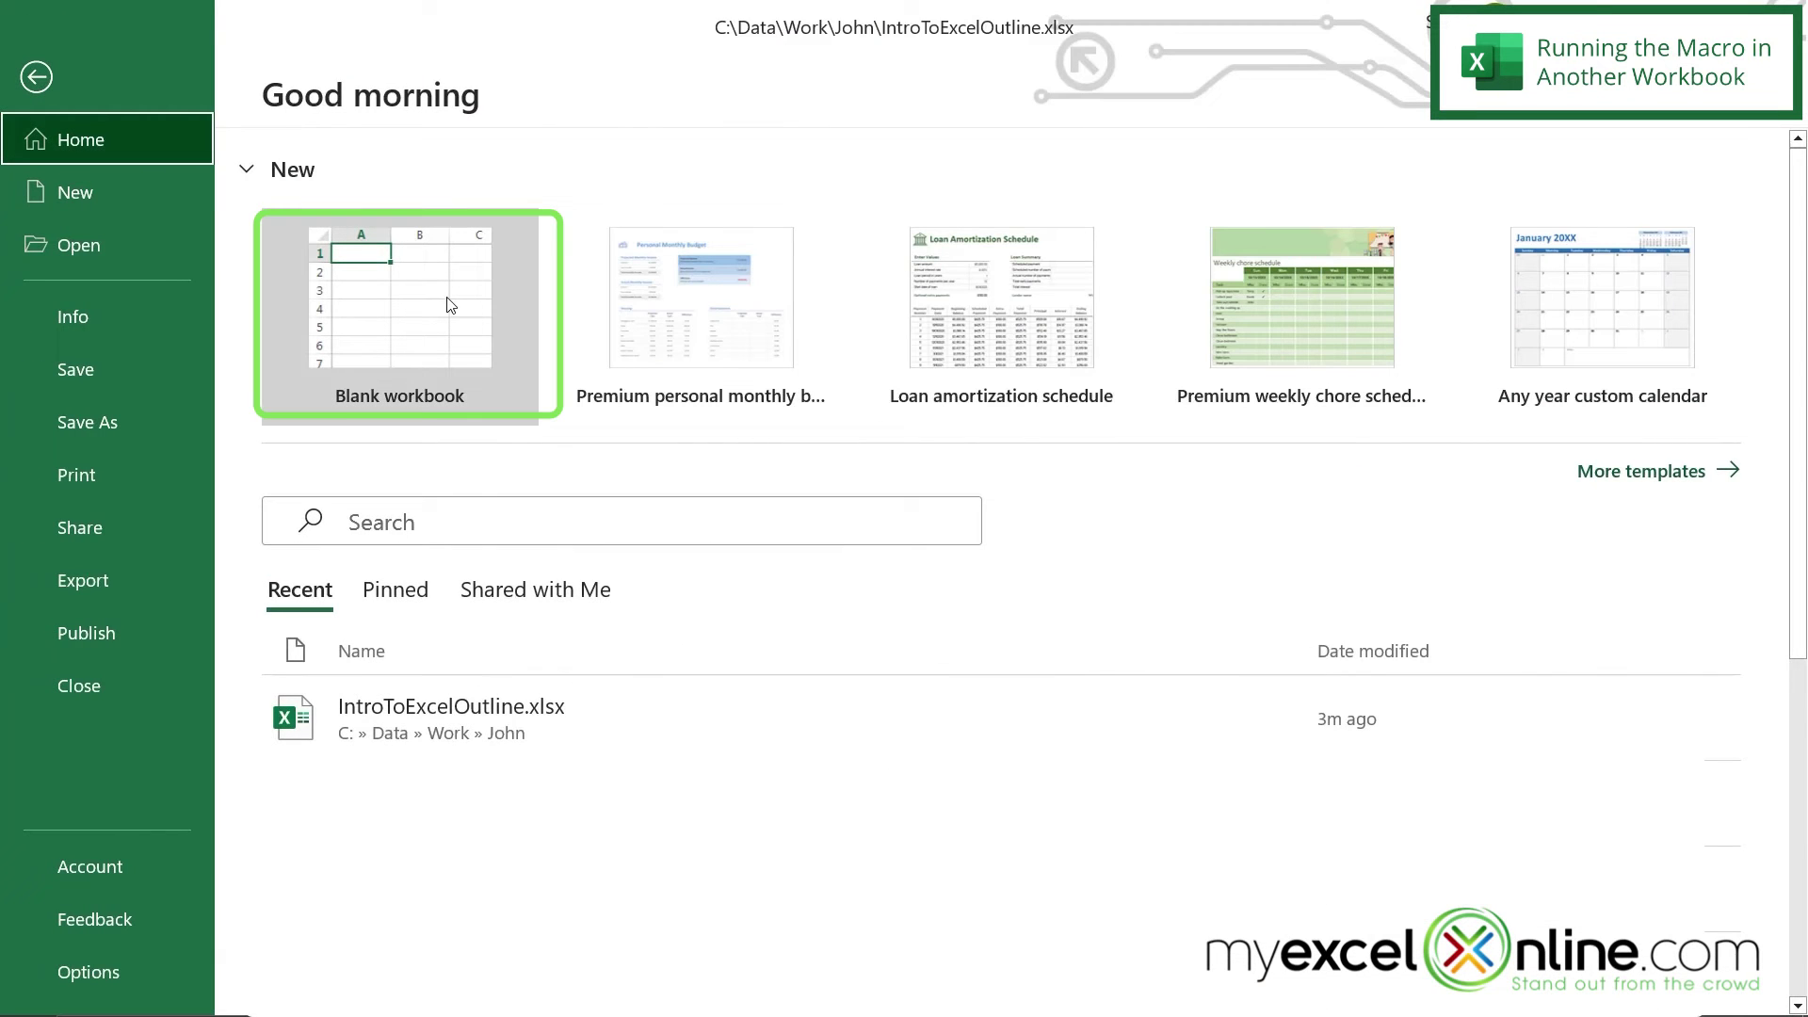
click(415, 332)
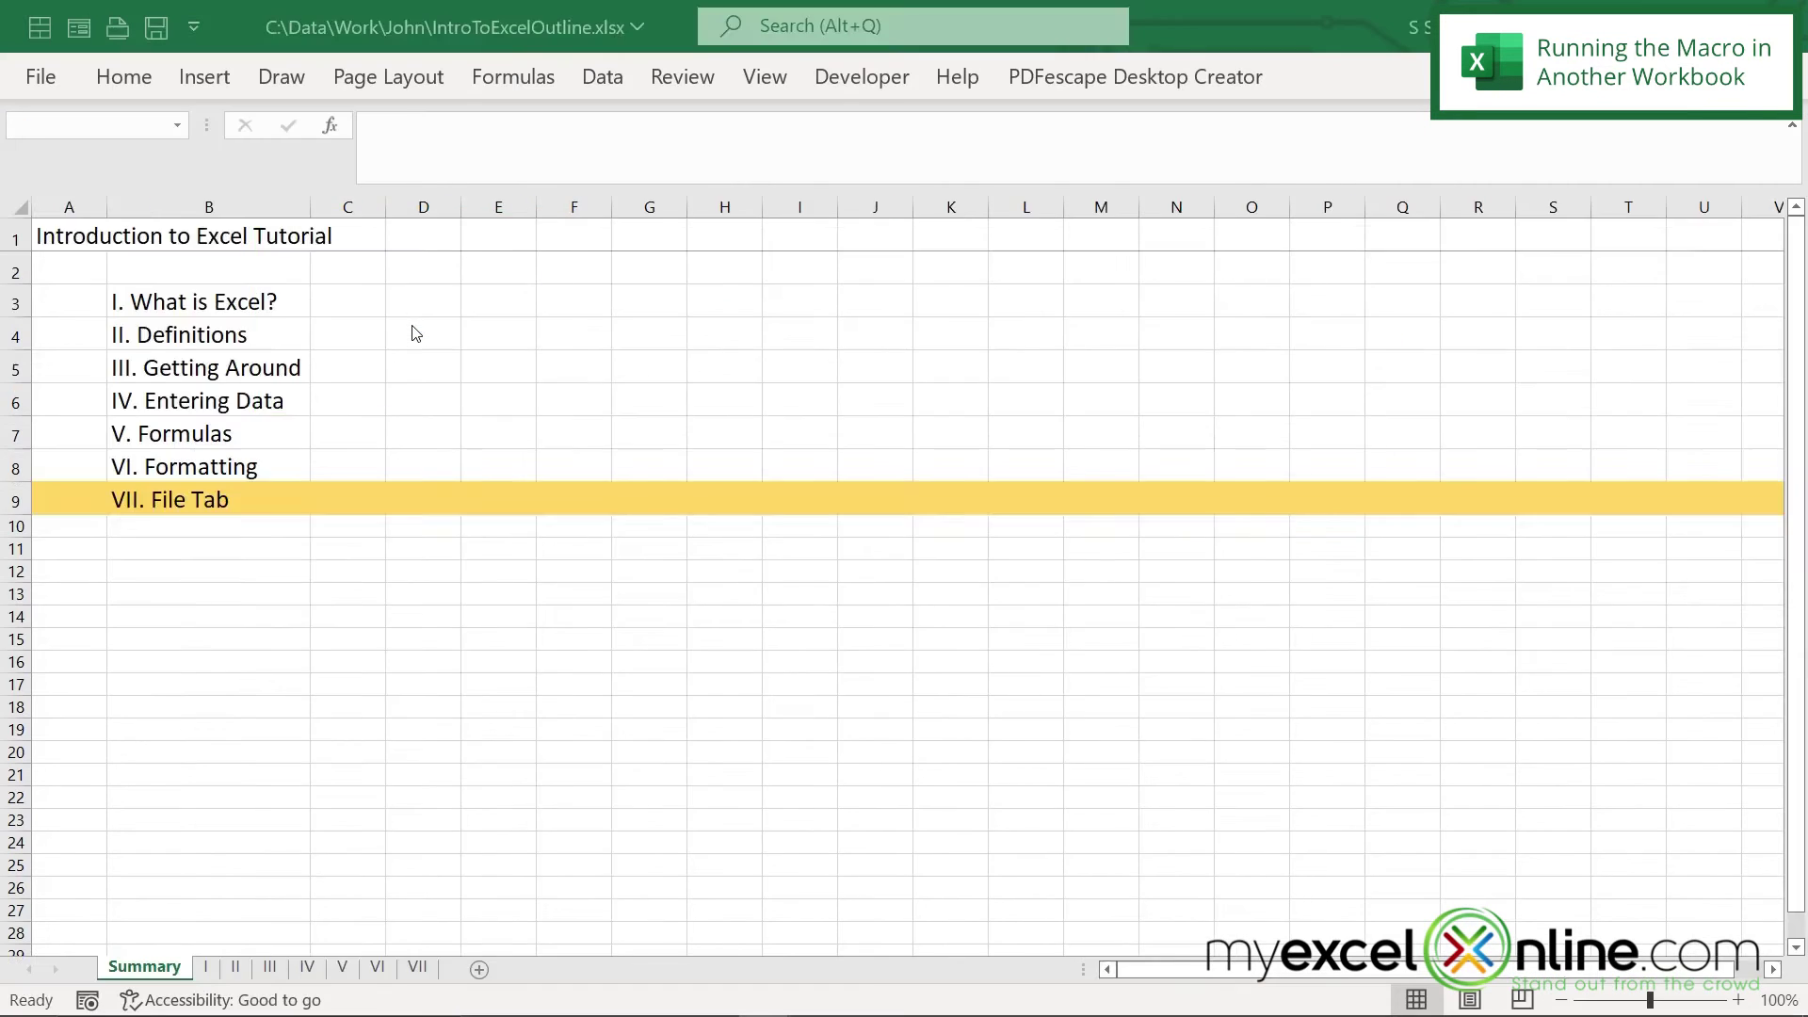
click(47, 81)
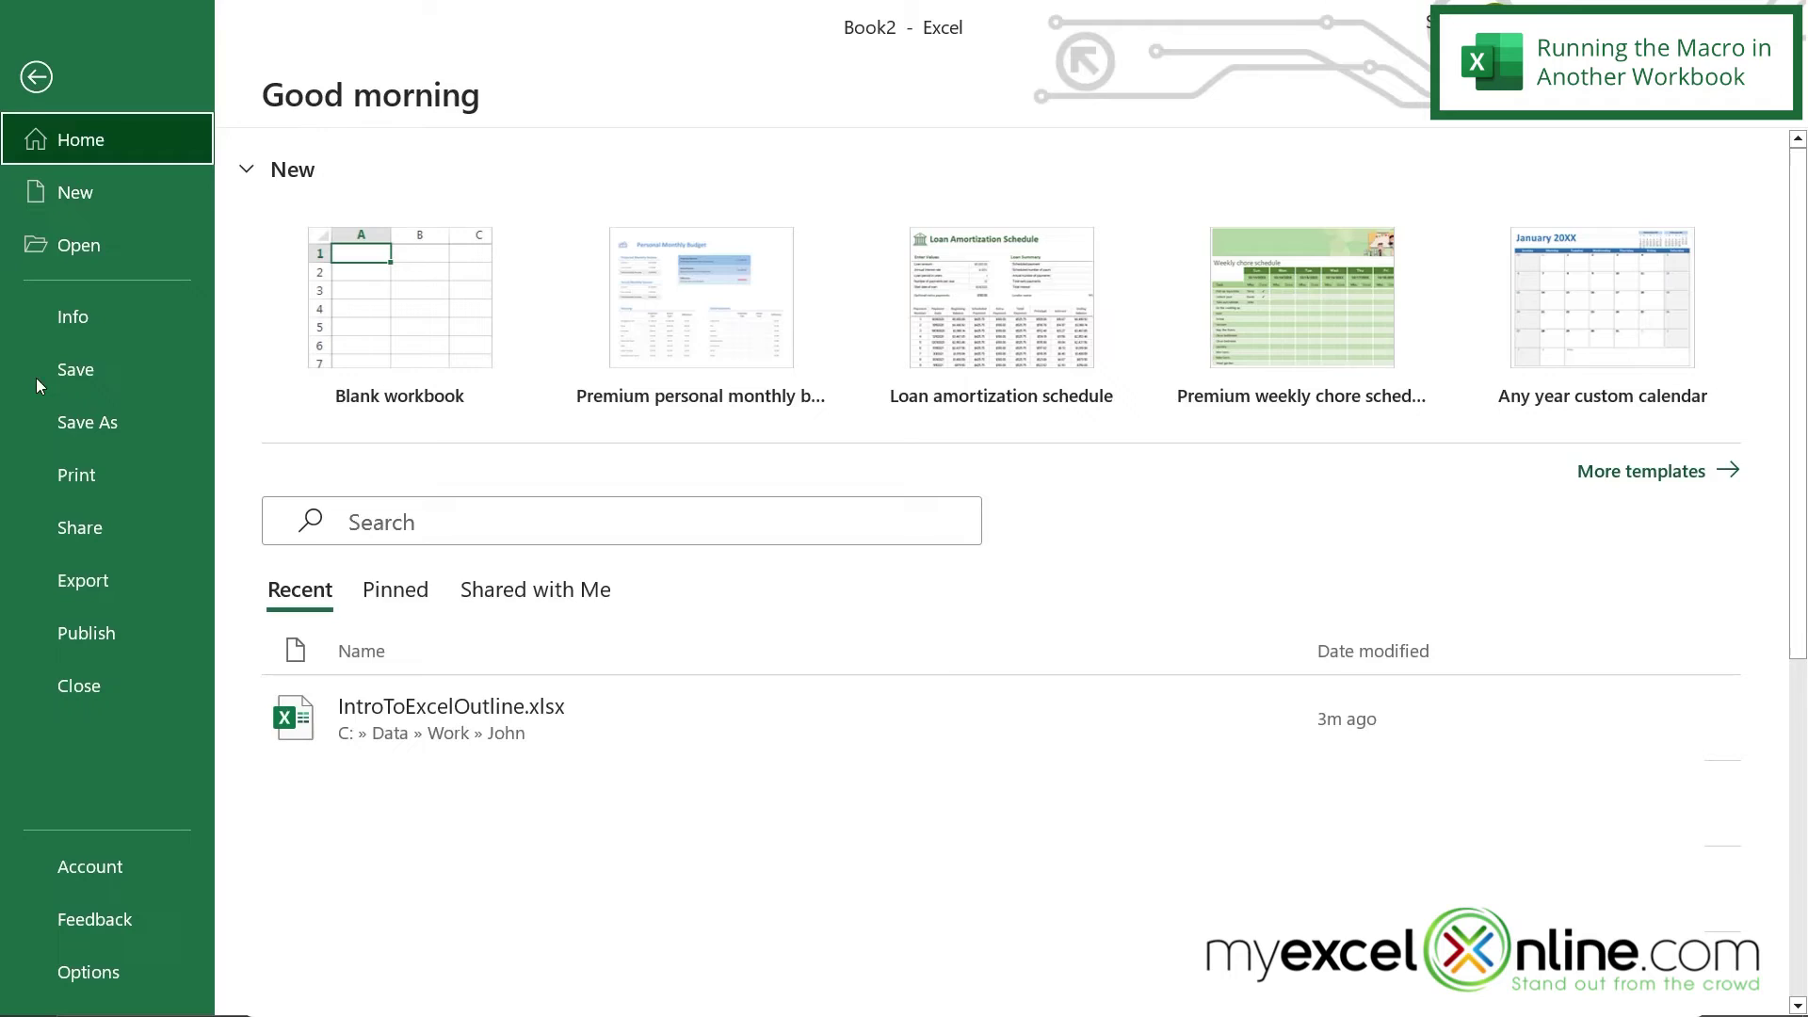
click(77, 420)
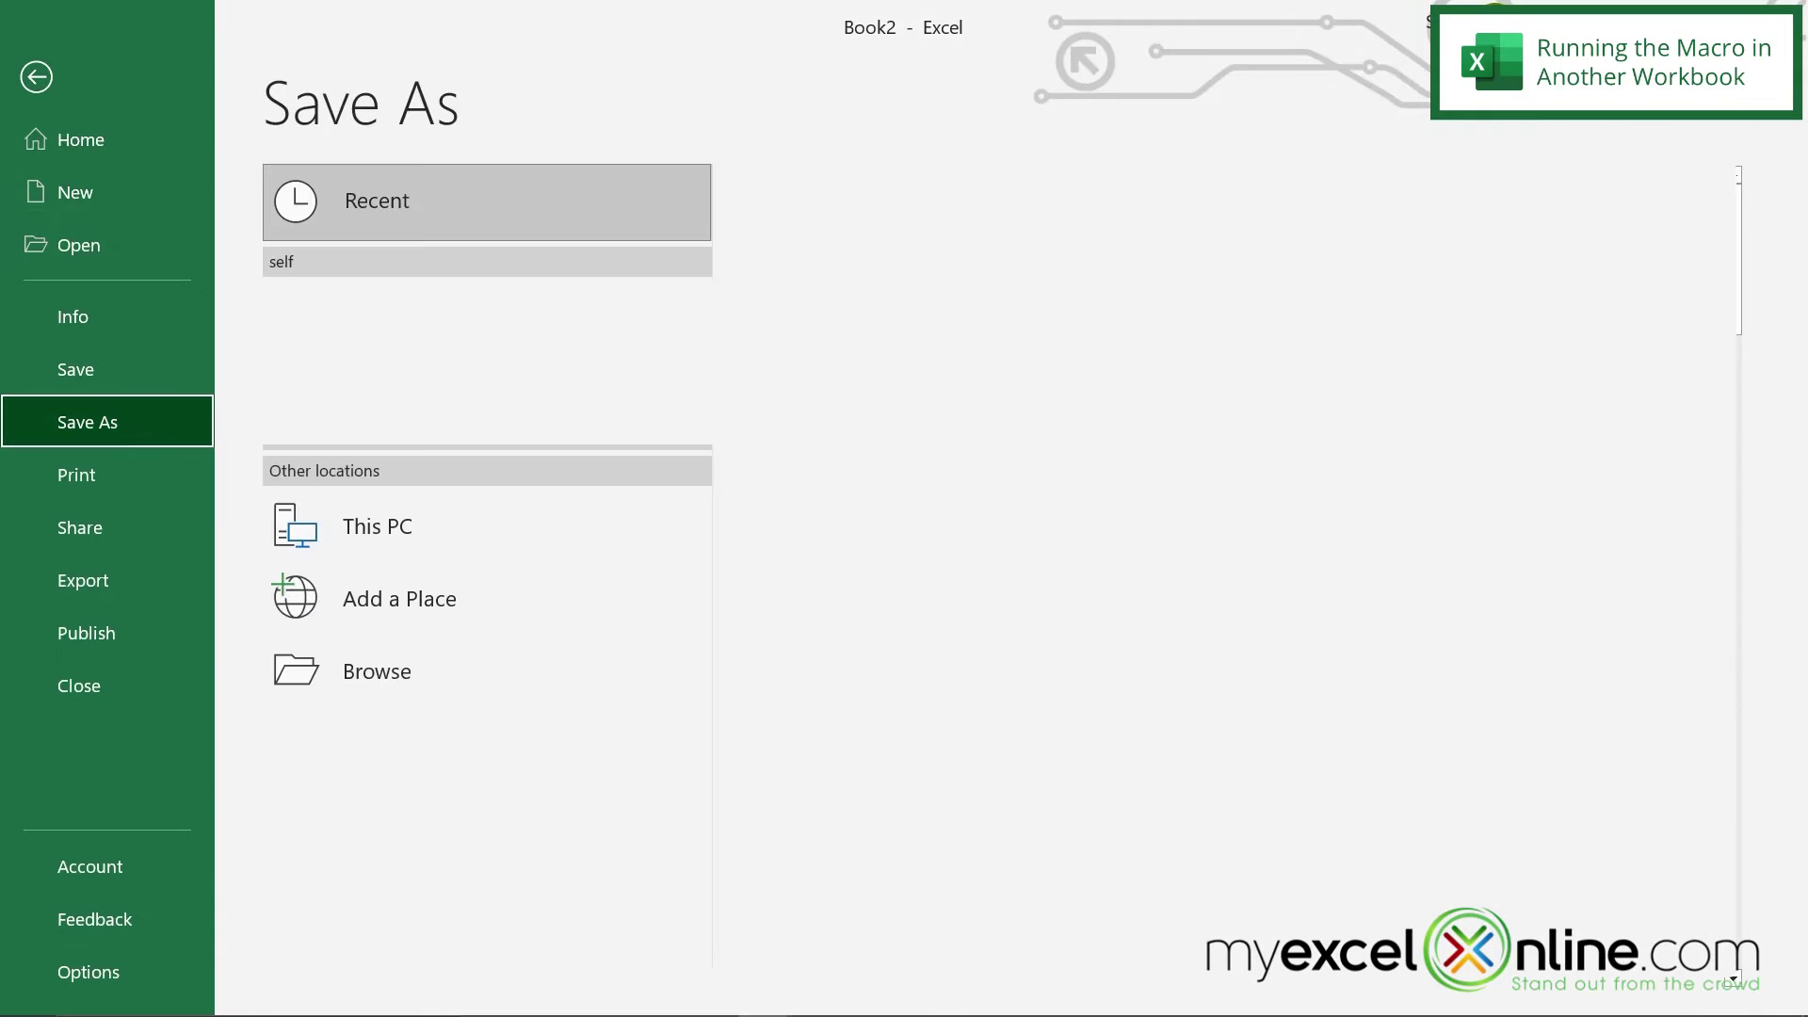
click(358, 671)
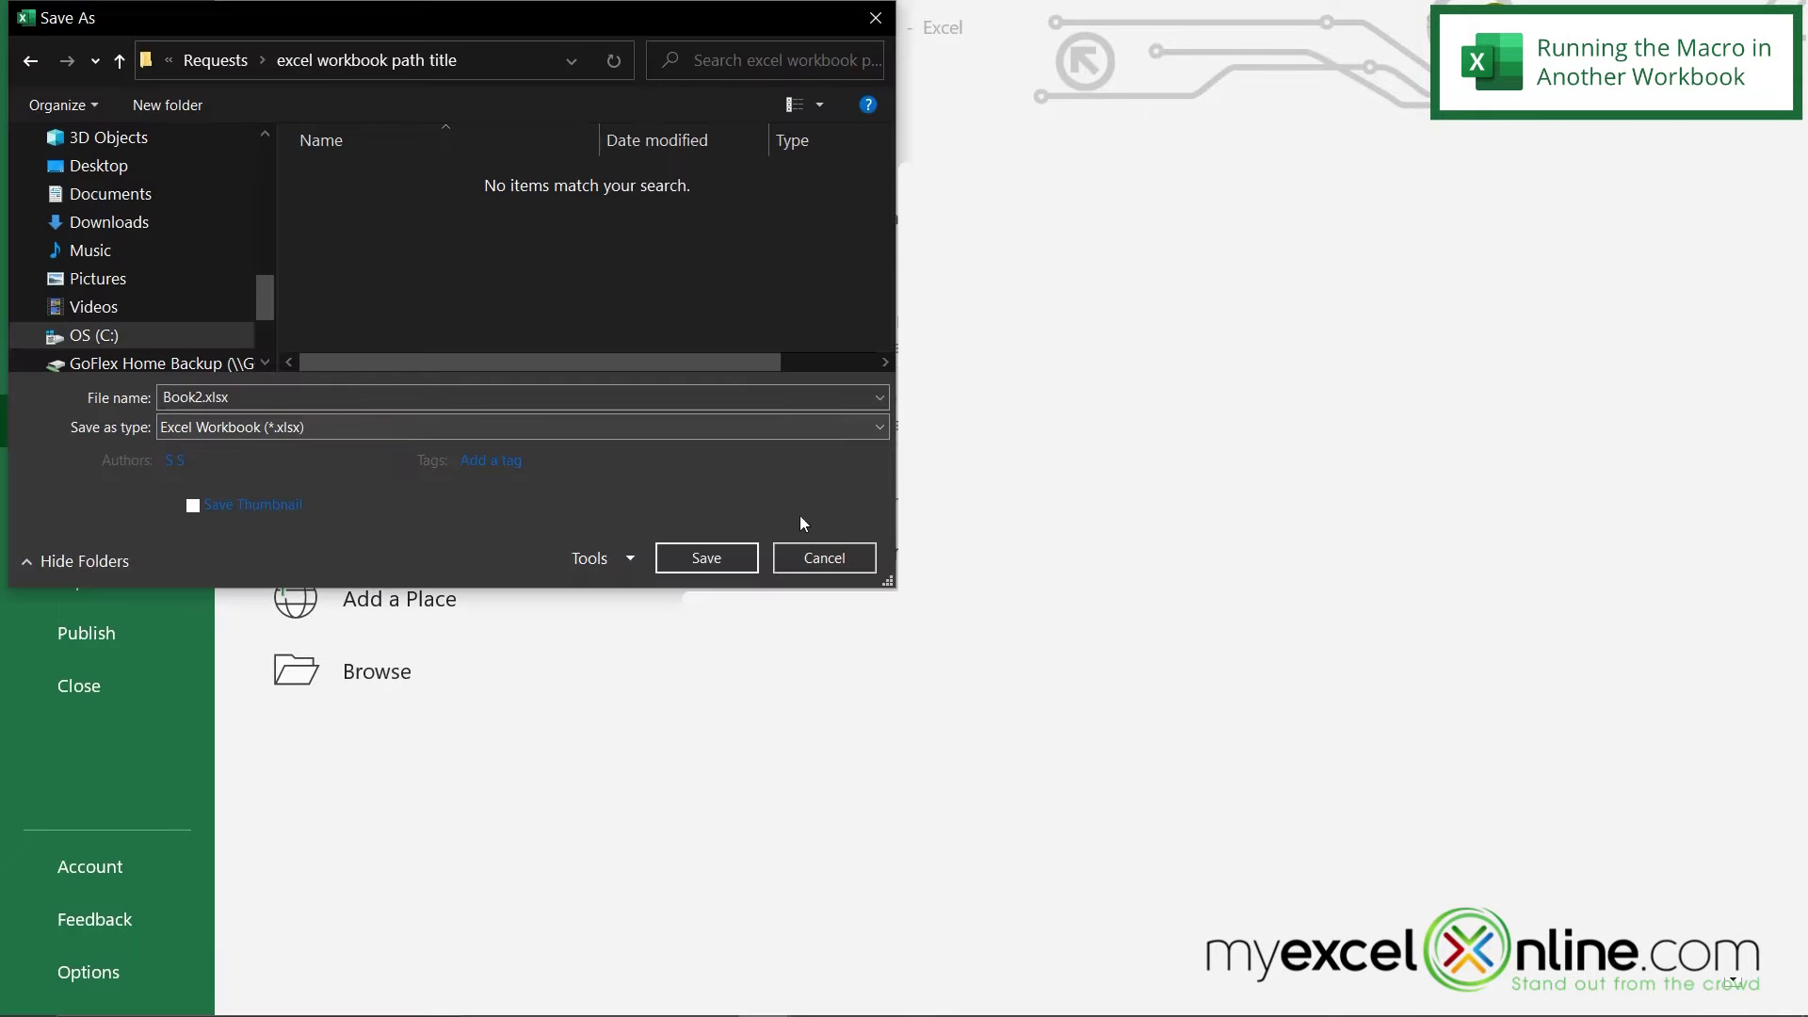
click(693, 560)
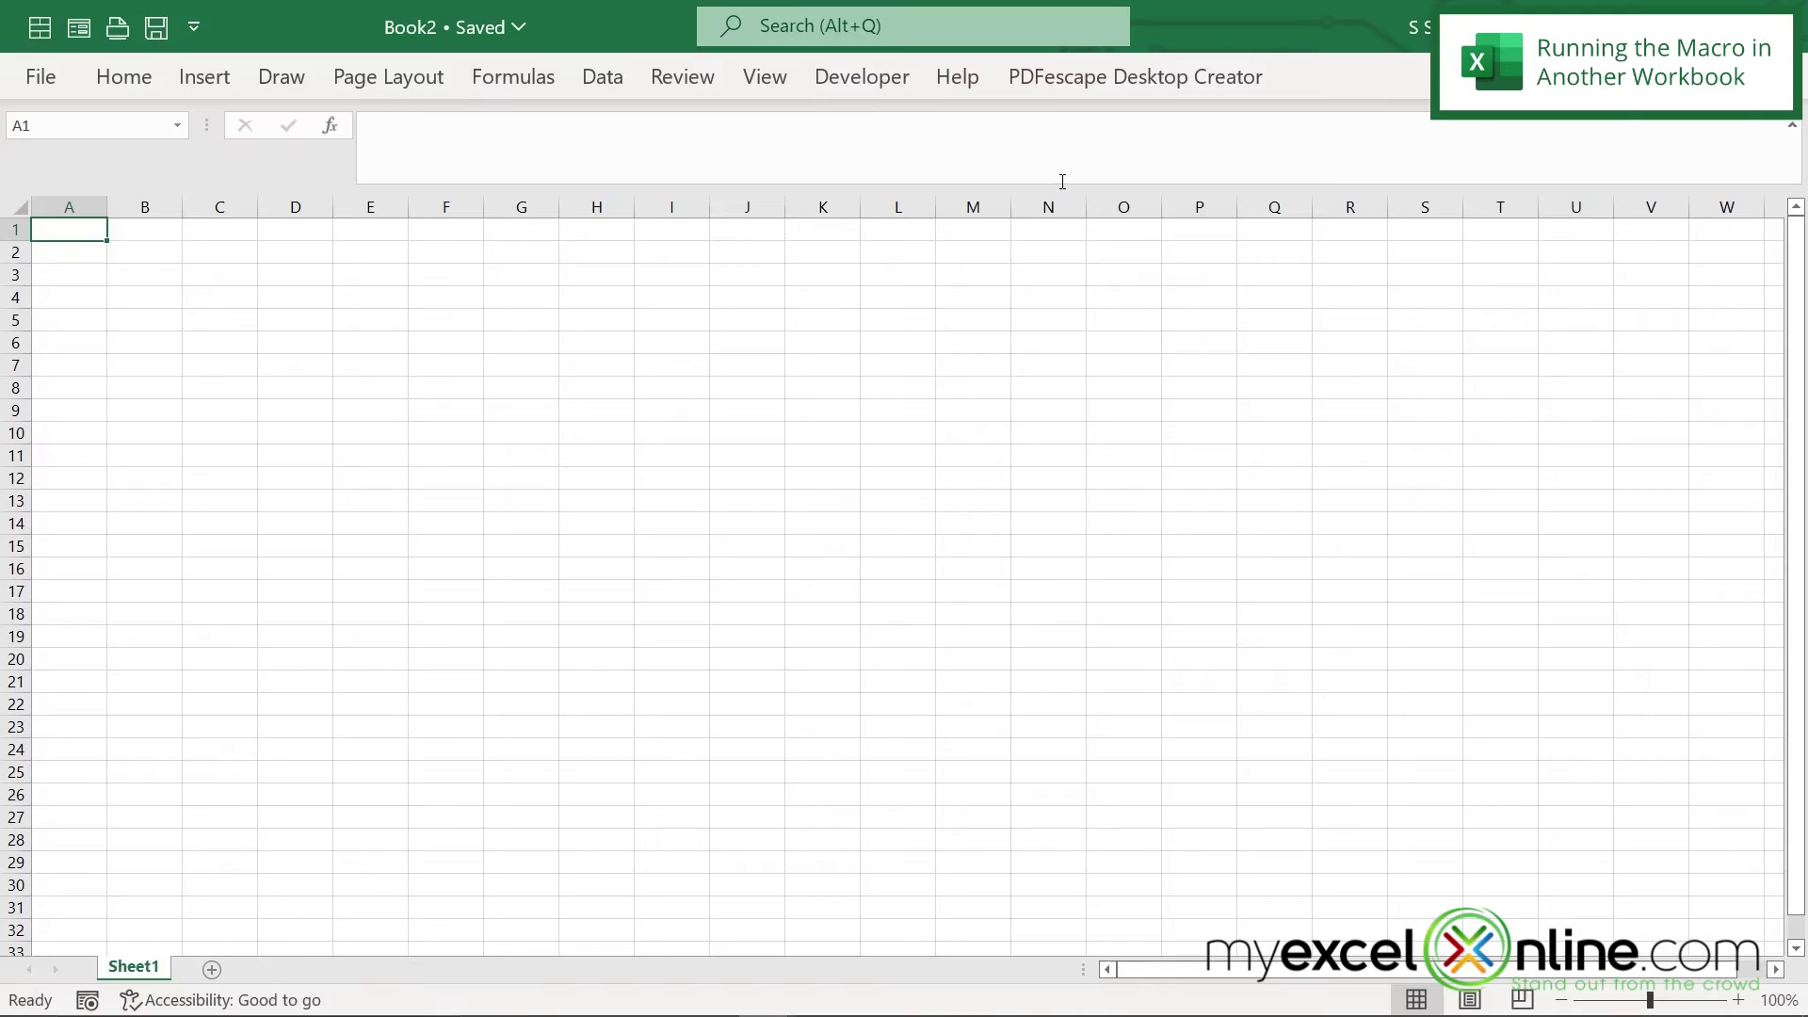
- Run DisplayFilePath in Book2 so its title shows the full file path
click(782, 82)
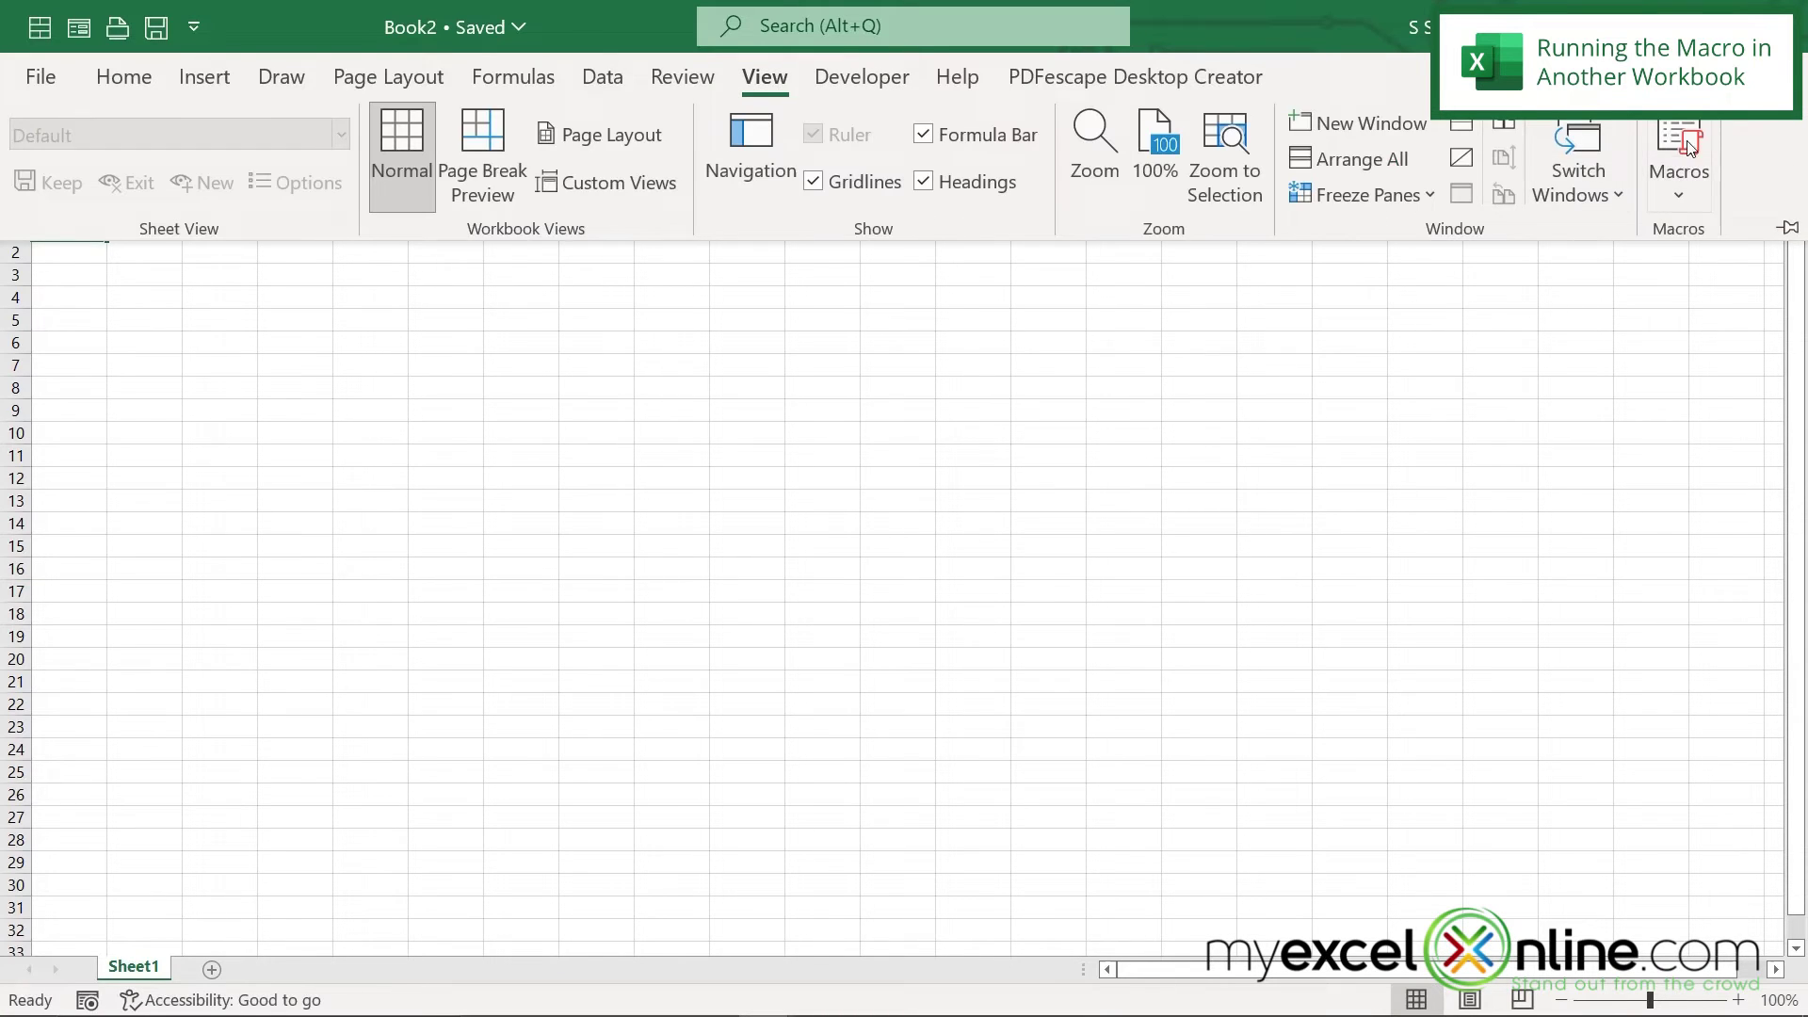
click(1698, 133)
click(1080, 503)
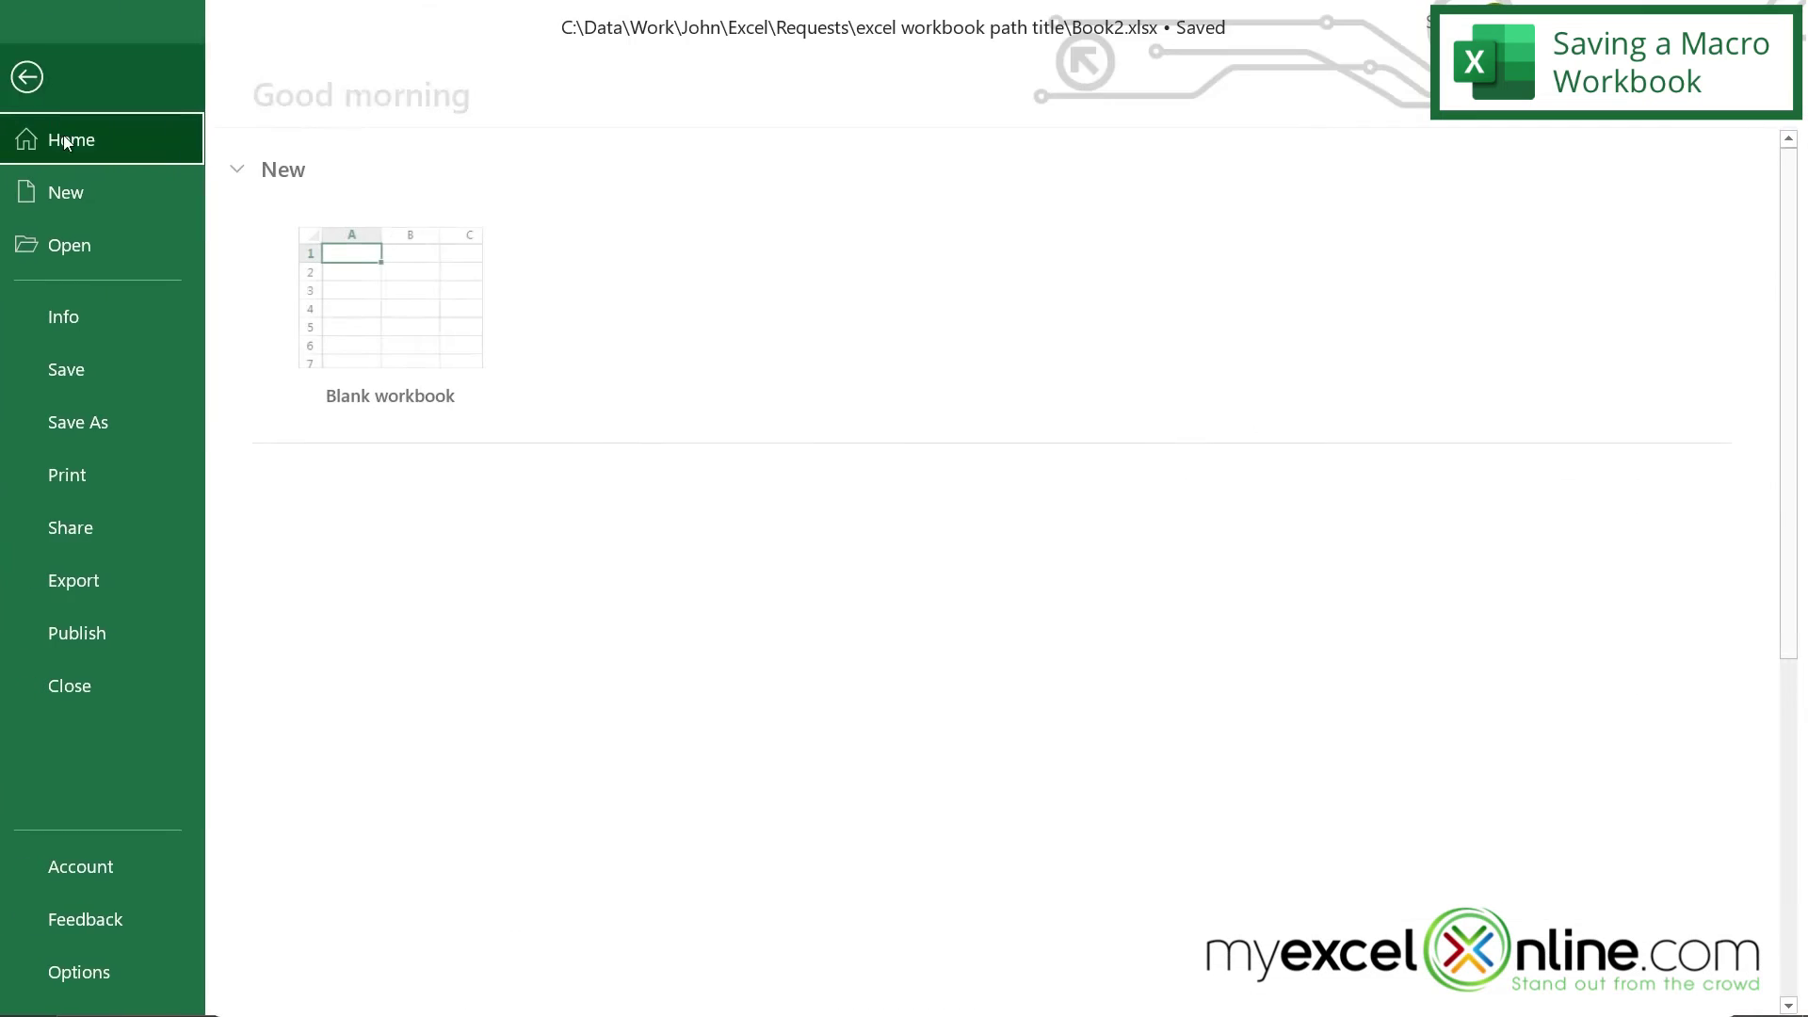
- Save IntroToExcelOutline as an Excel Macro-Enabled Workbook (*.xlsm)
click(76, 688)
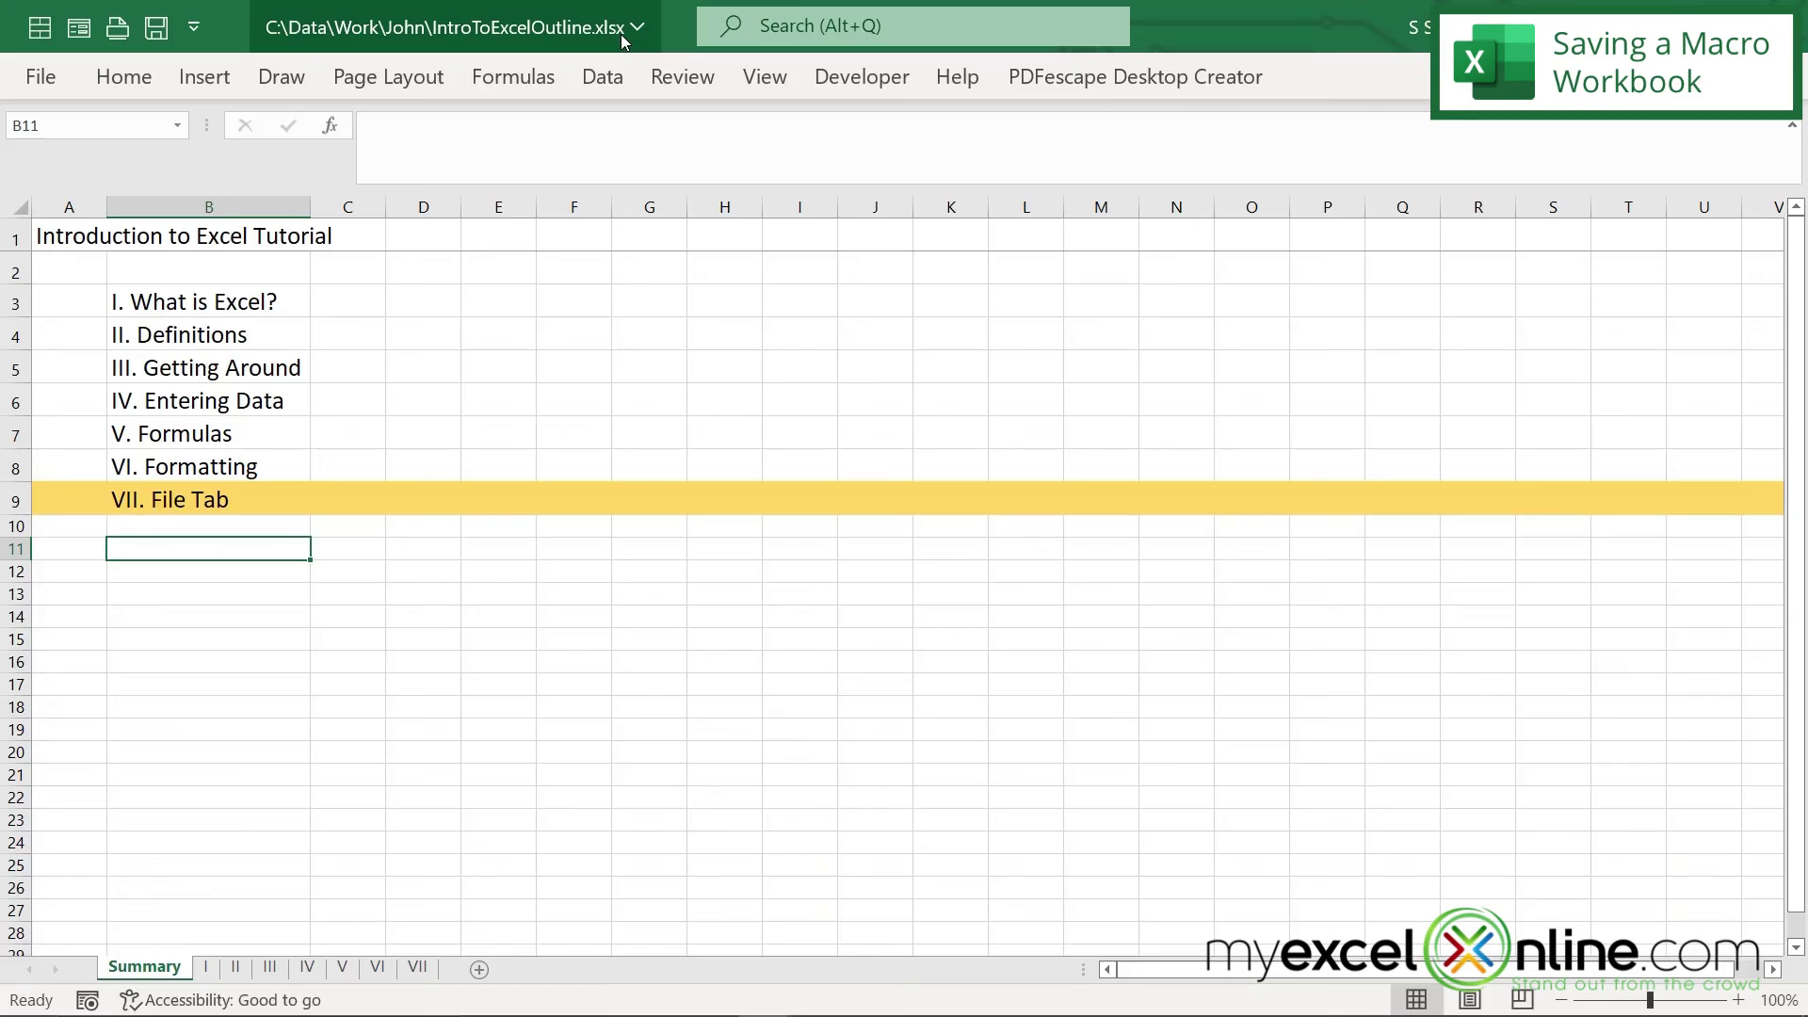
click(39, 75)
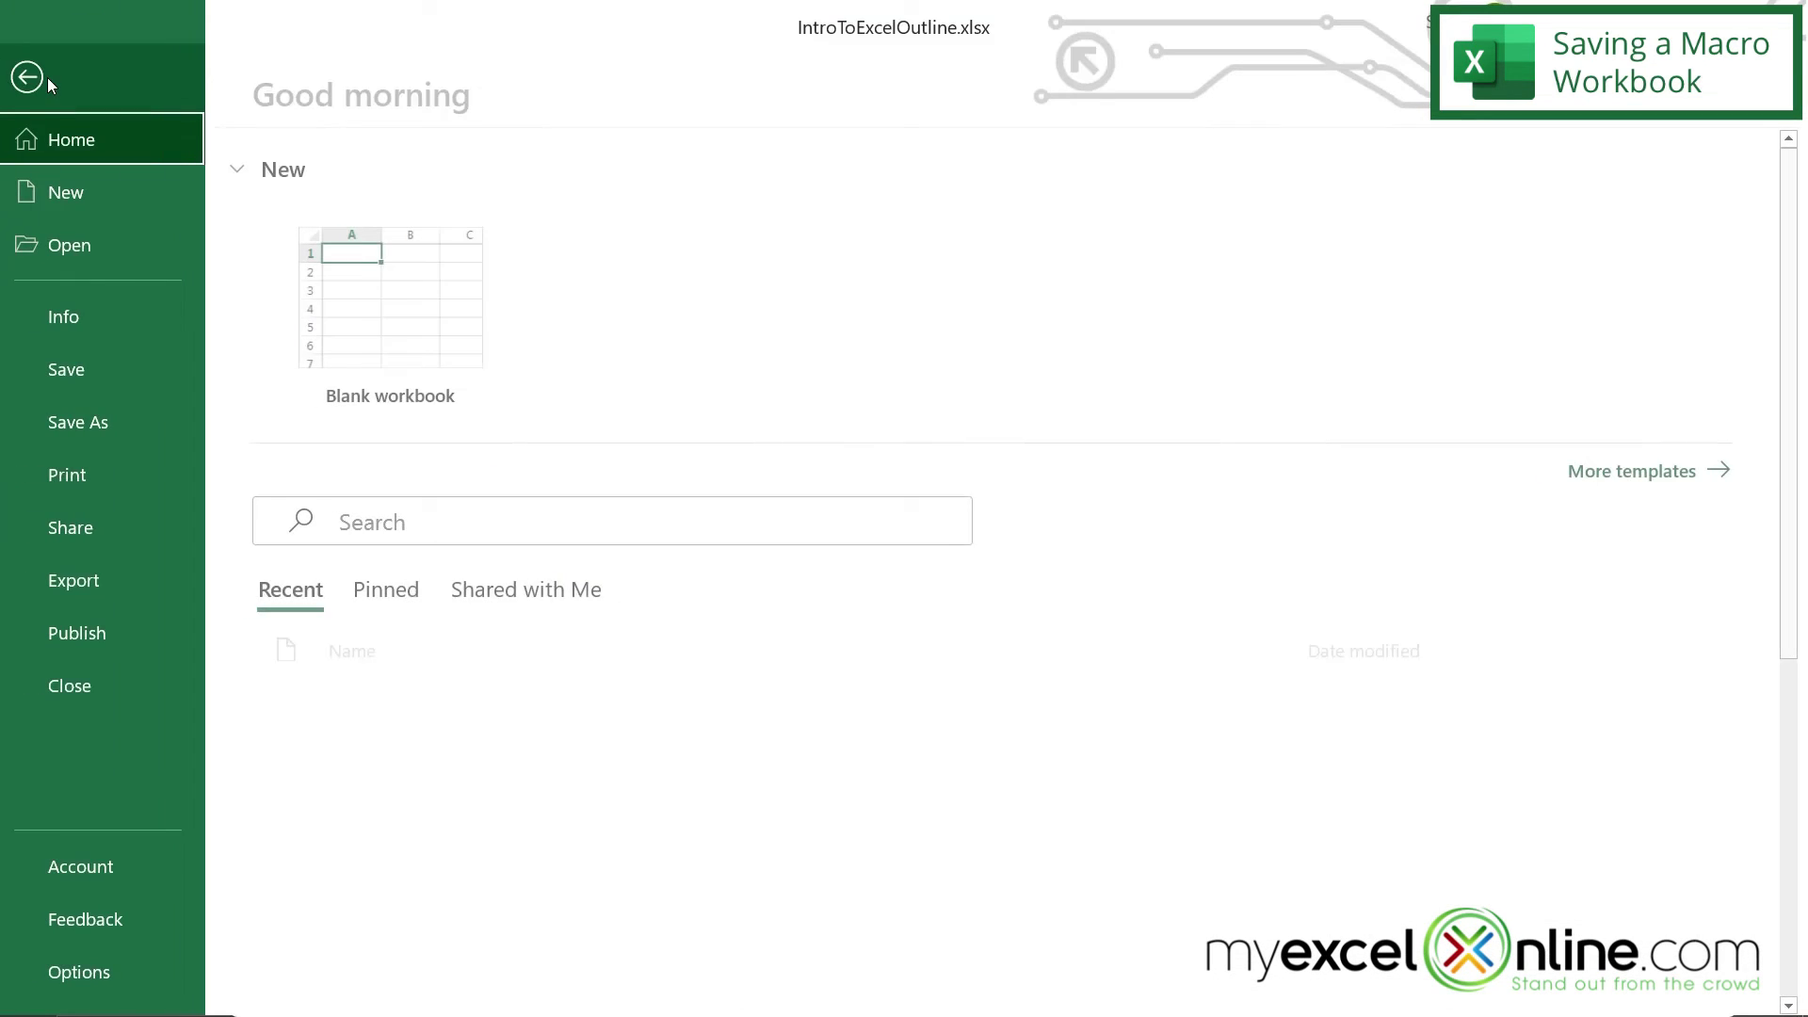
click(70, 427)
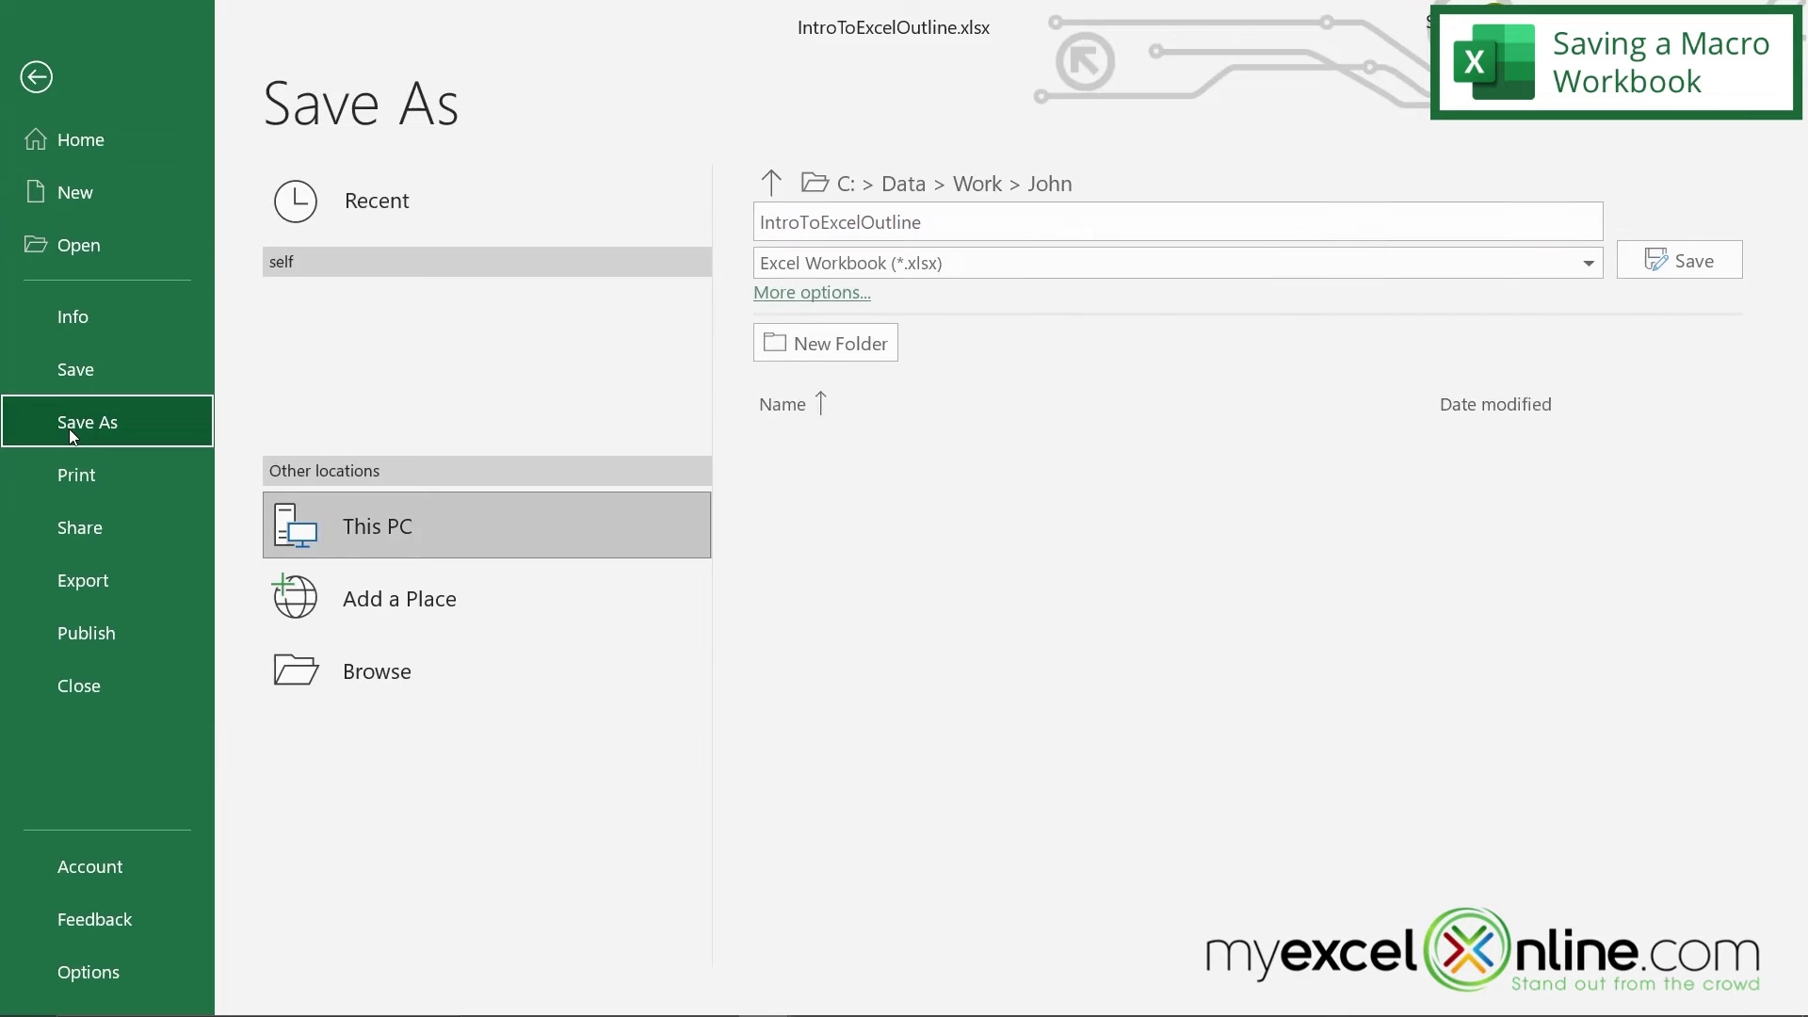
click(374, 681)
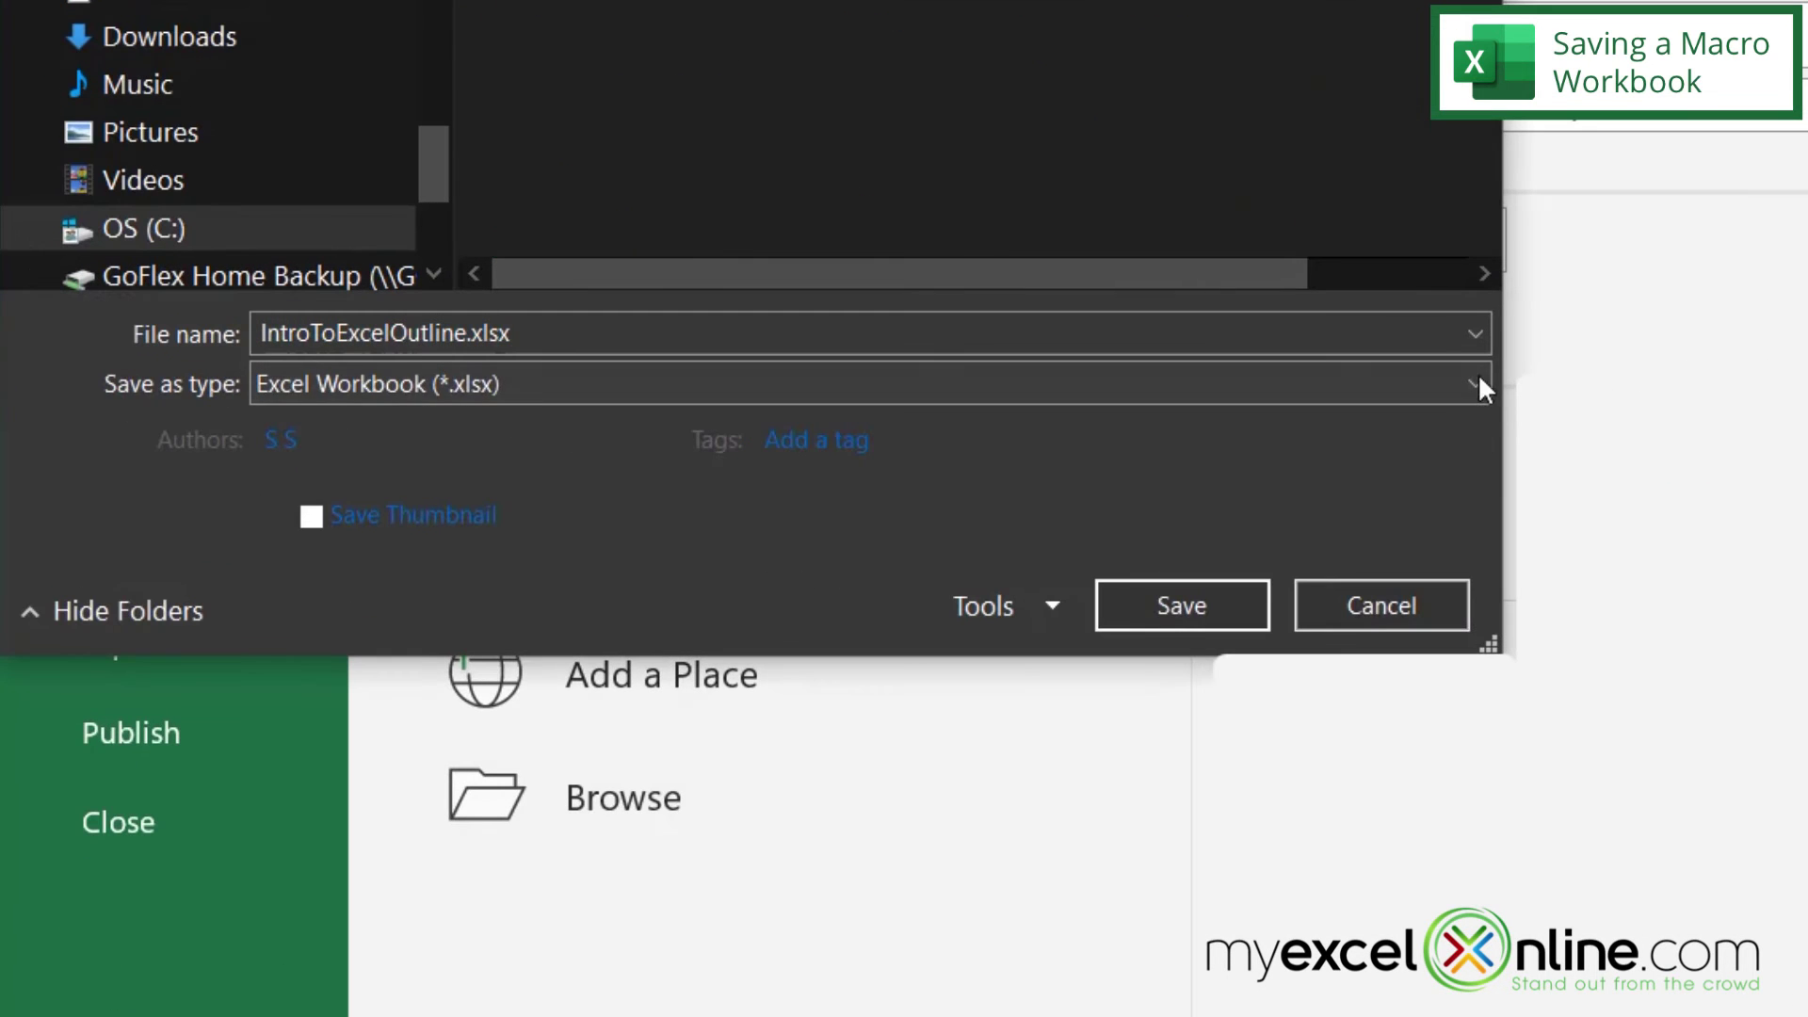
click(1474, 391)
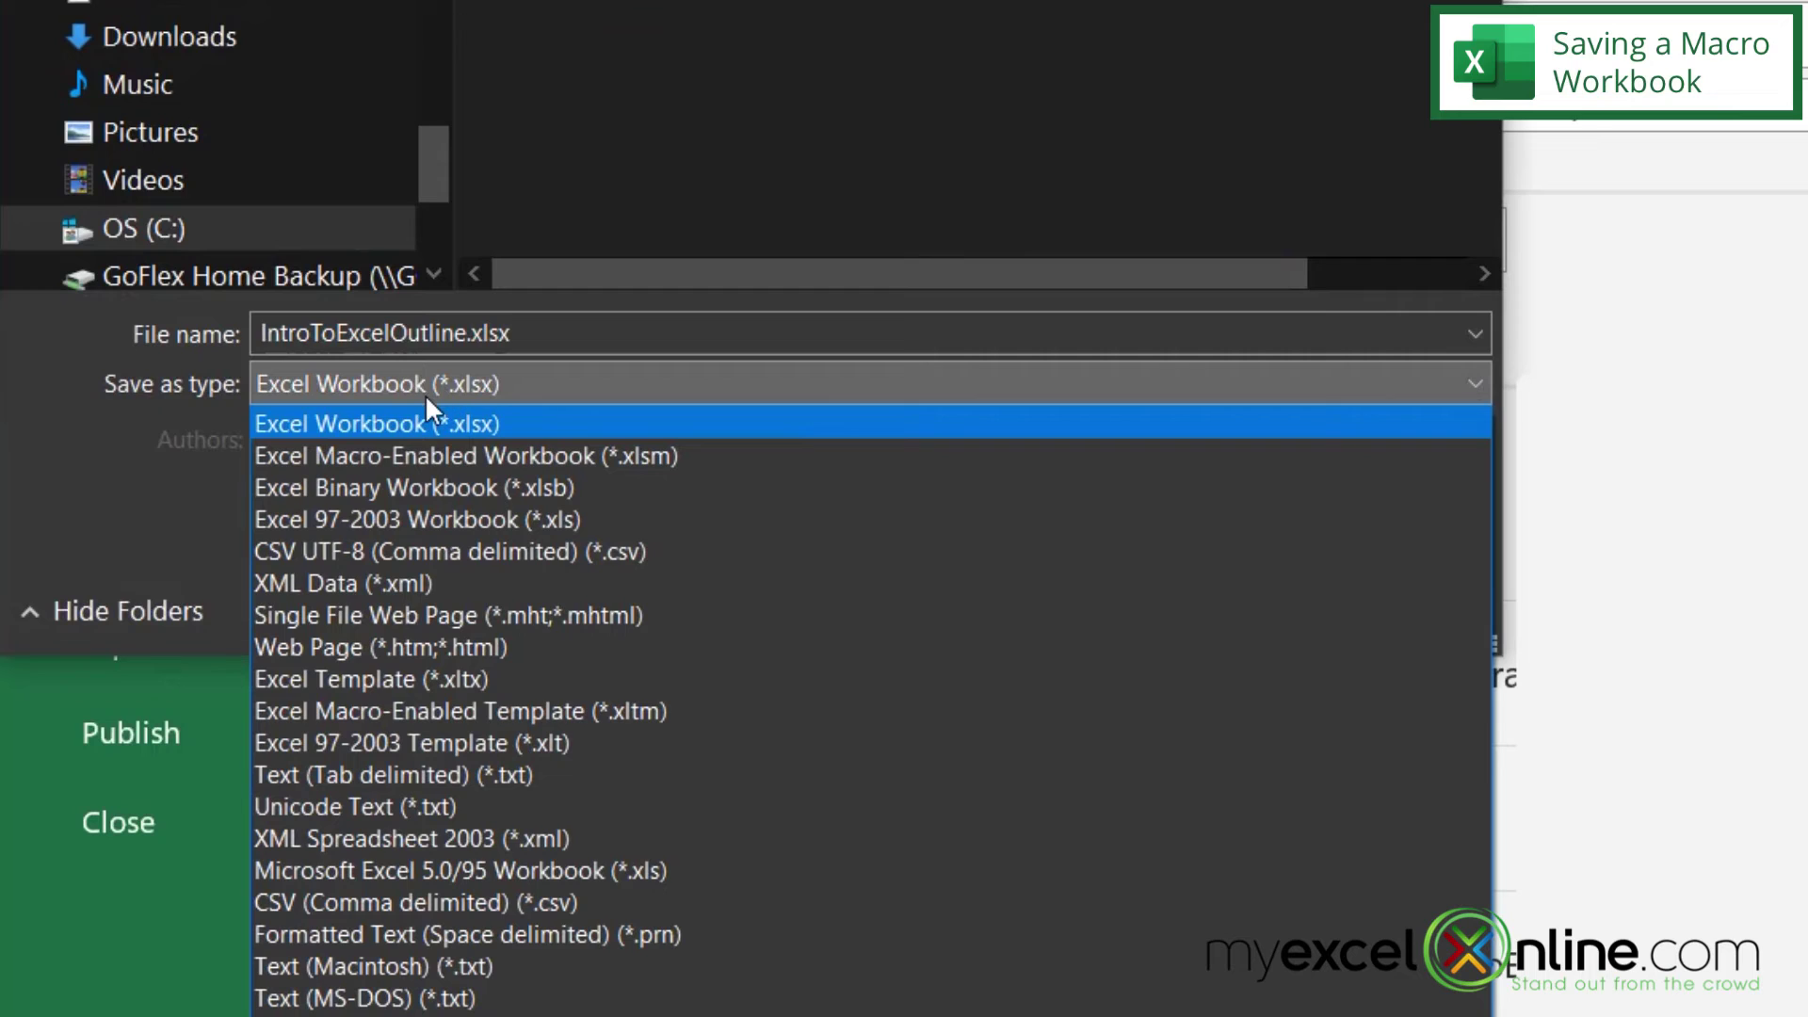
click(657, 454)
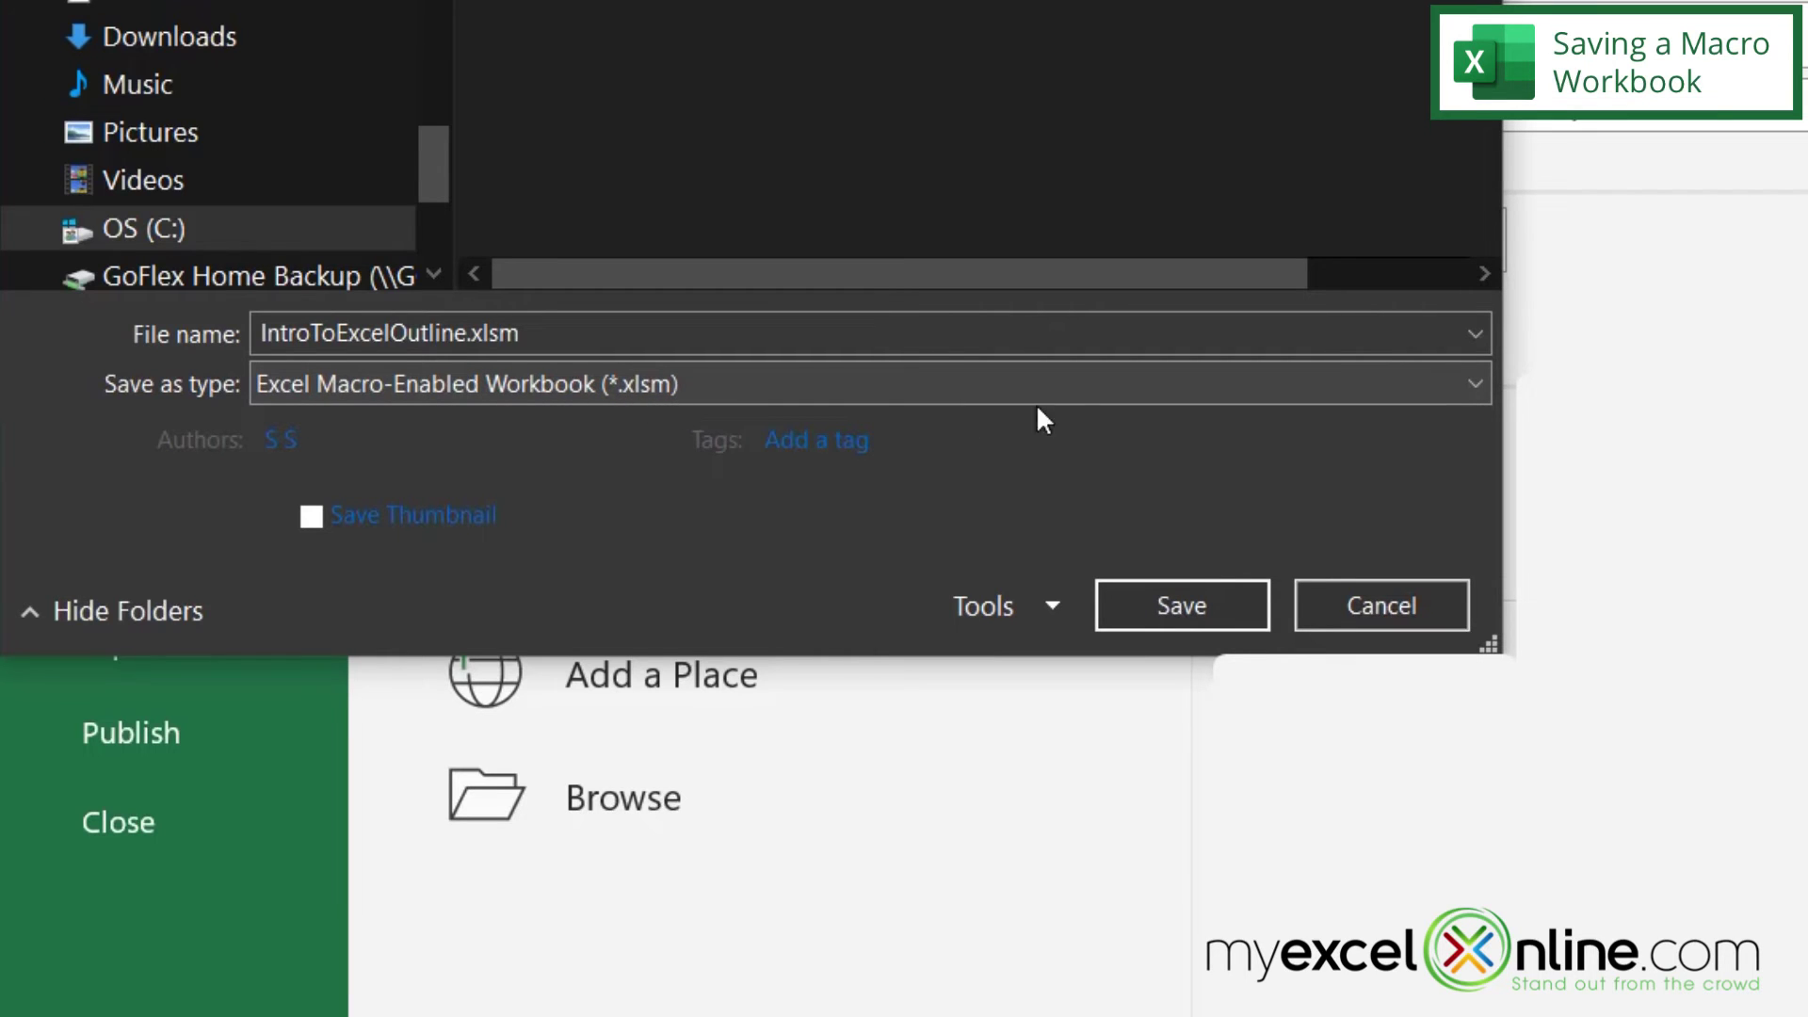
click(1175, 606)
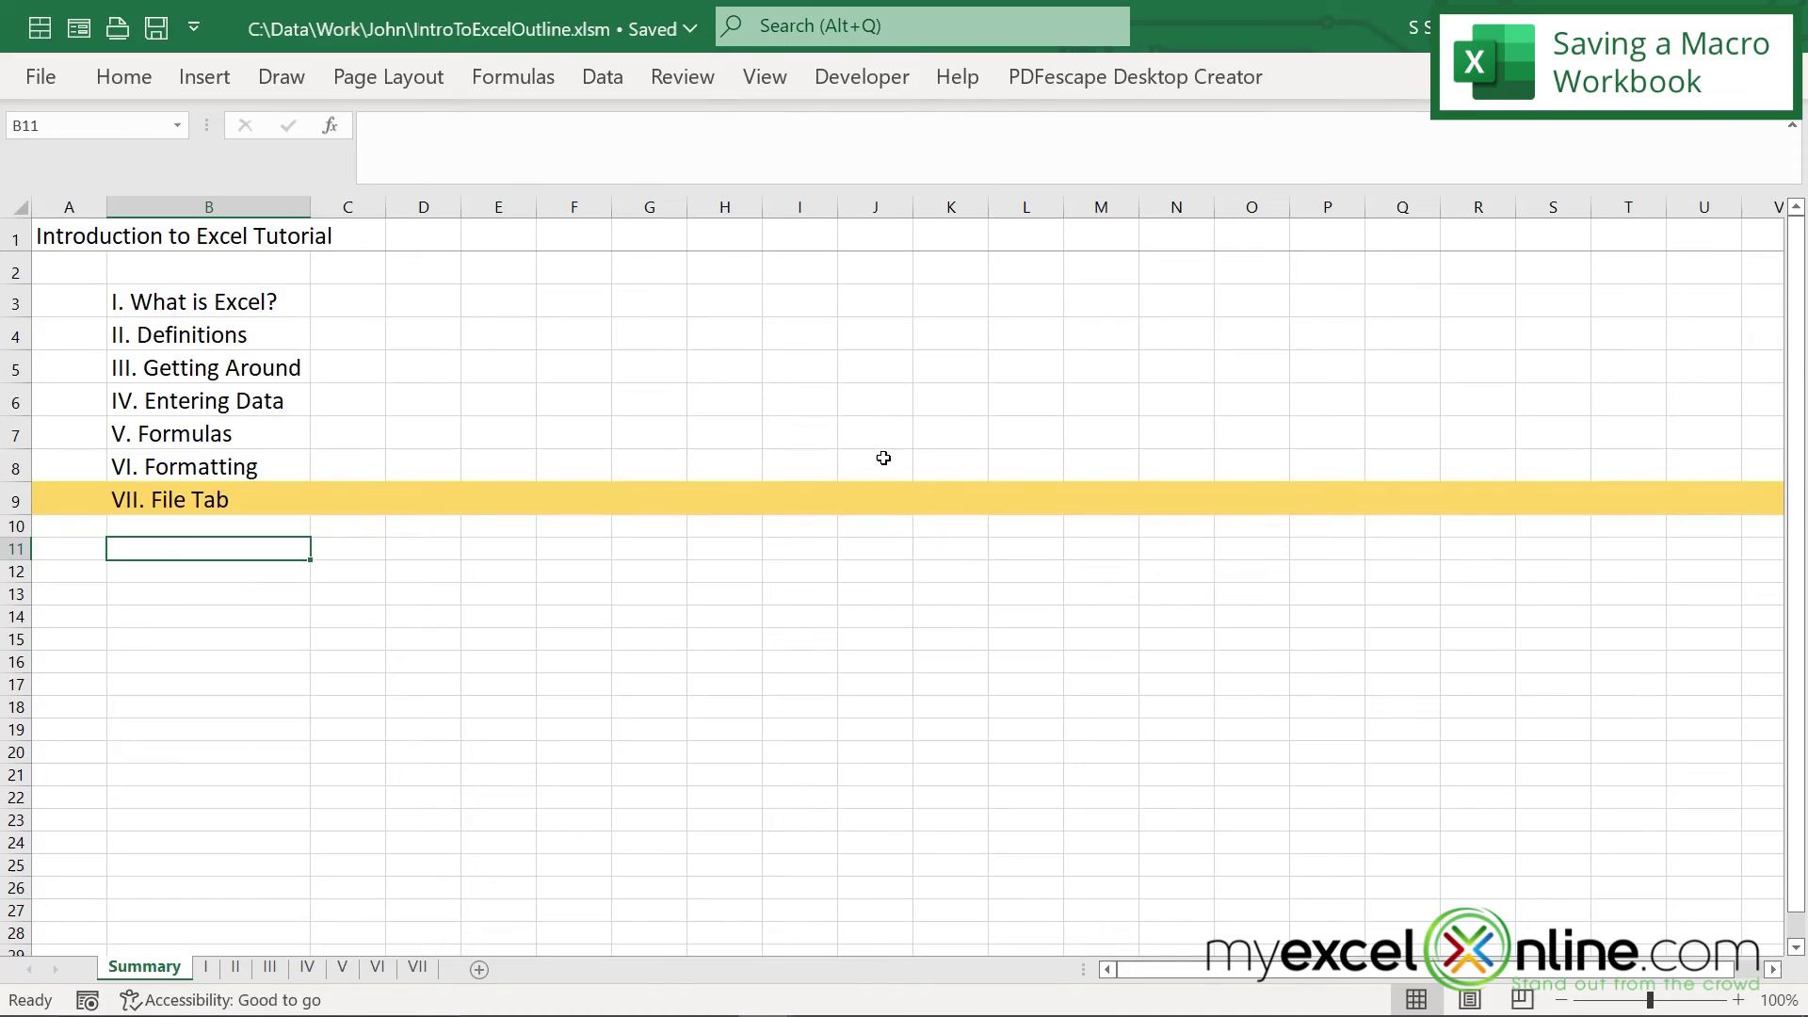